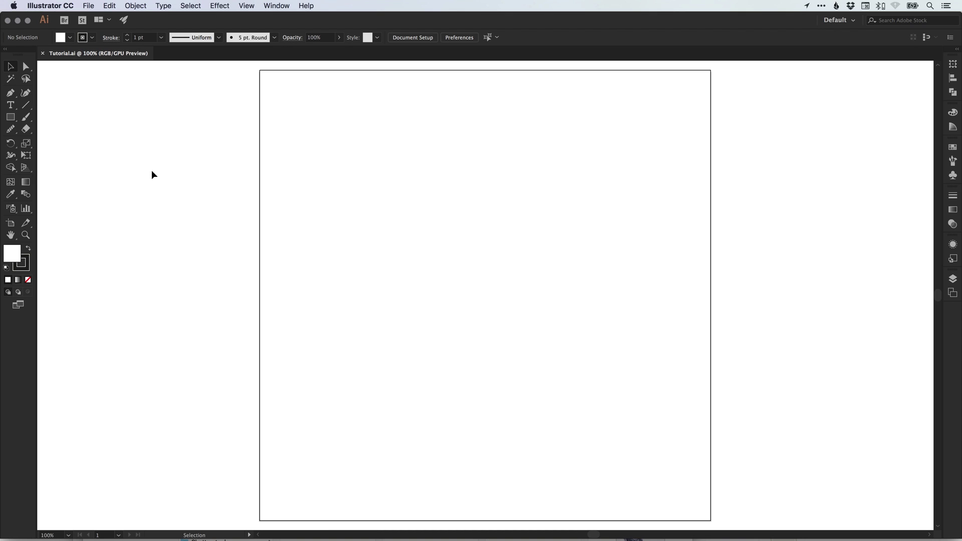
# - Open Illustrator's General Preferences dialog
pyautogui.click(109, 5)
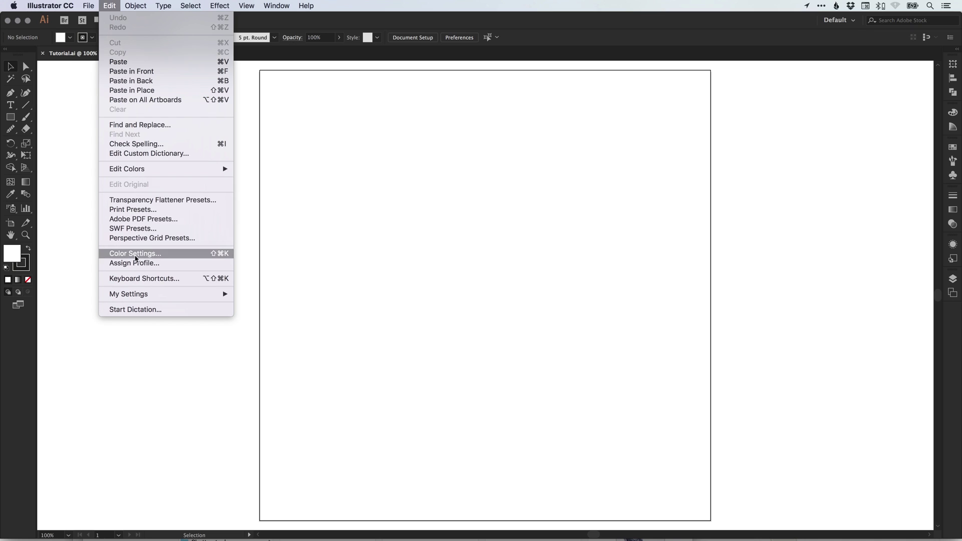
pyautogui.click(113, 5)
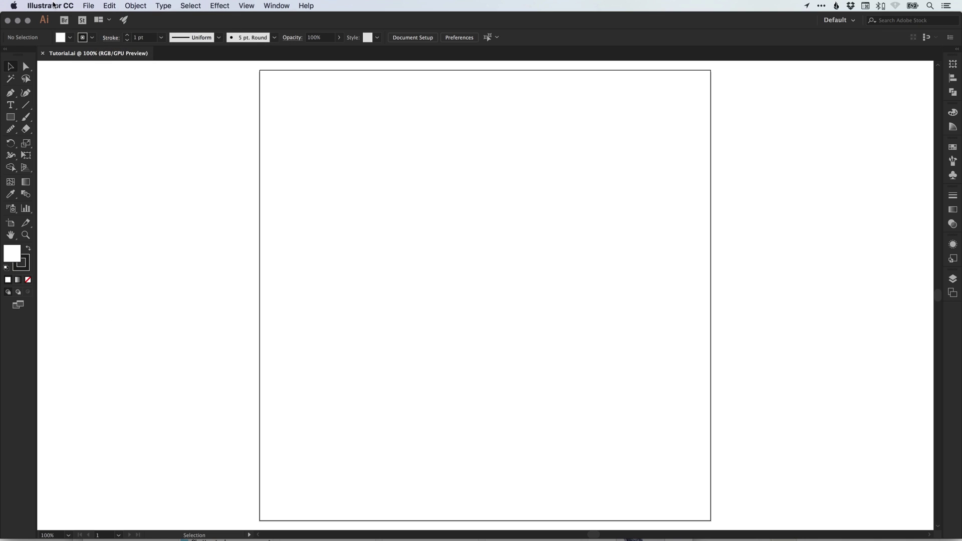
pyautogui.click(54, 6)
pyautogui.moveTo(52, 35)
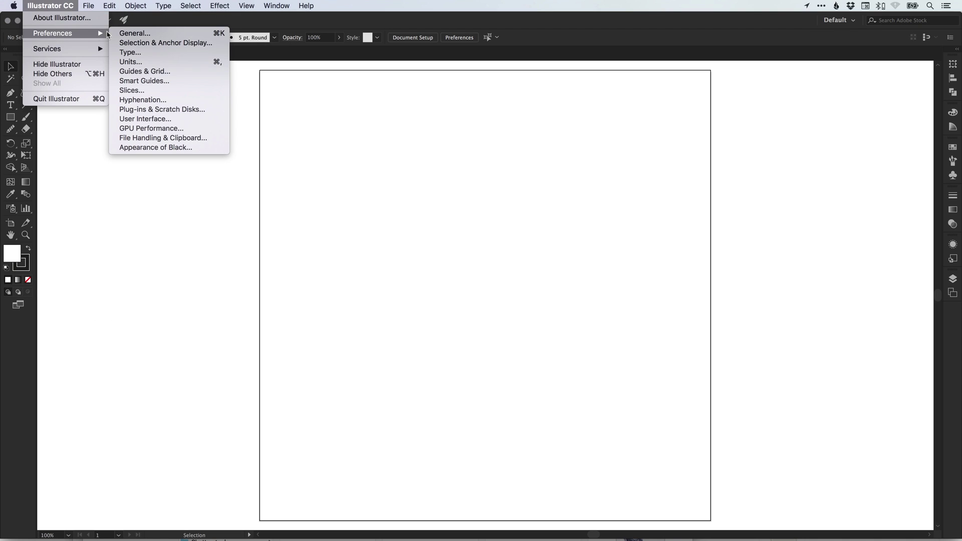
pyautogui.click(177, 35)
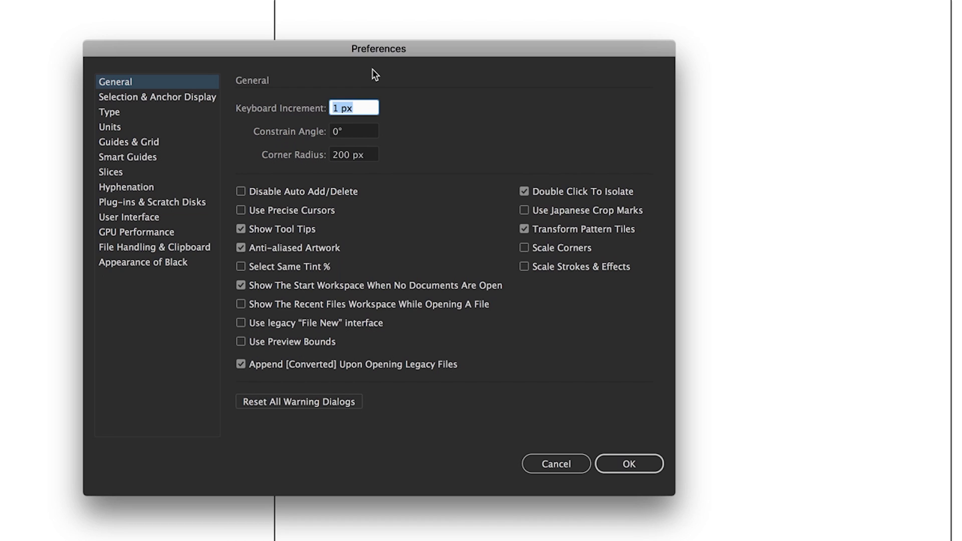
# - Set Keyboard Increment to 0.125 in (9 px) and Corner Radius to 0.38 in (27.36 px)
pyautogui.write('0.125 in')
pyautogui.press('super+a')
pyautogui.press('BackSpace')
pyautogui.write('1')
pyautogui.press('Tab')
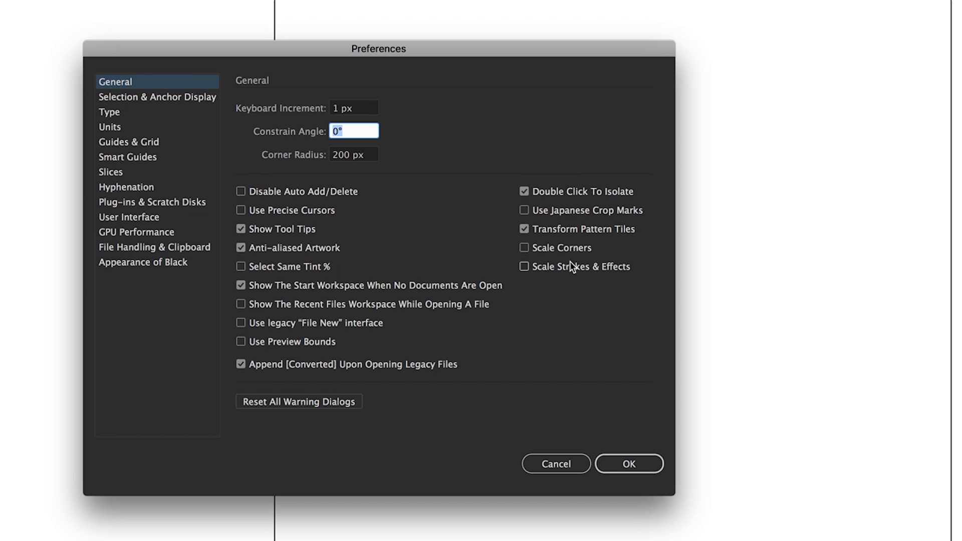
pyautogui.click(372, 106)
pyautogui.write('0.125 in')
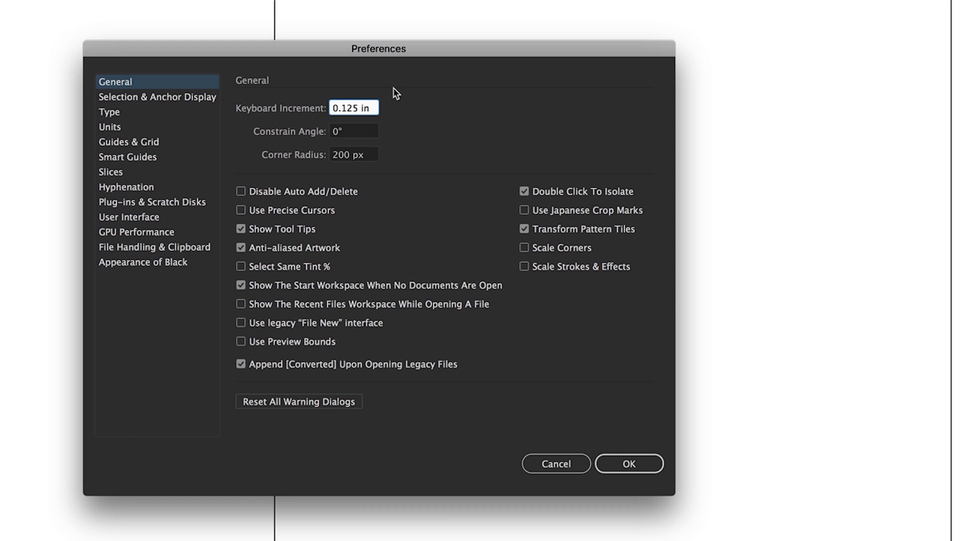
pyautogui.press('Tab')
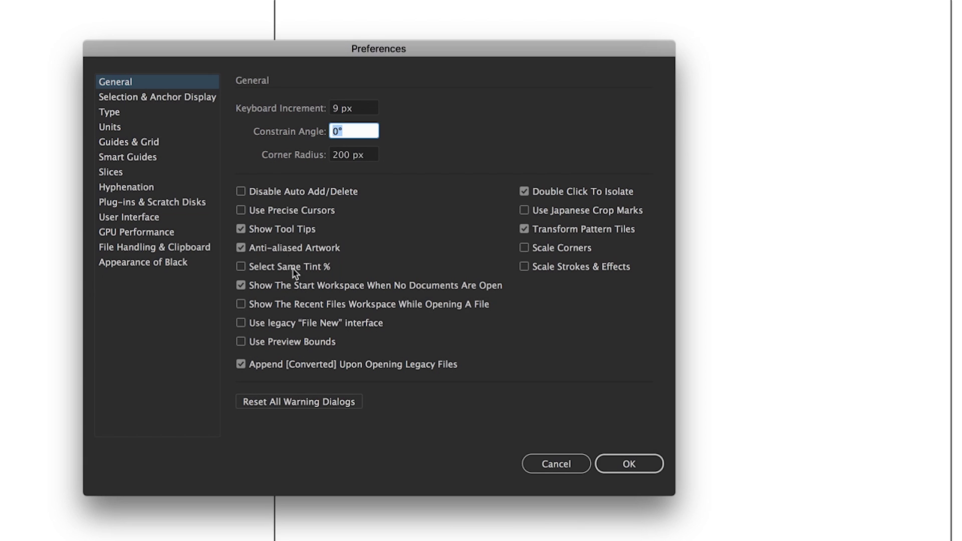
pyautogui.click(372, 155)
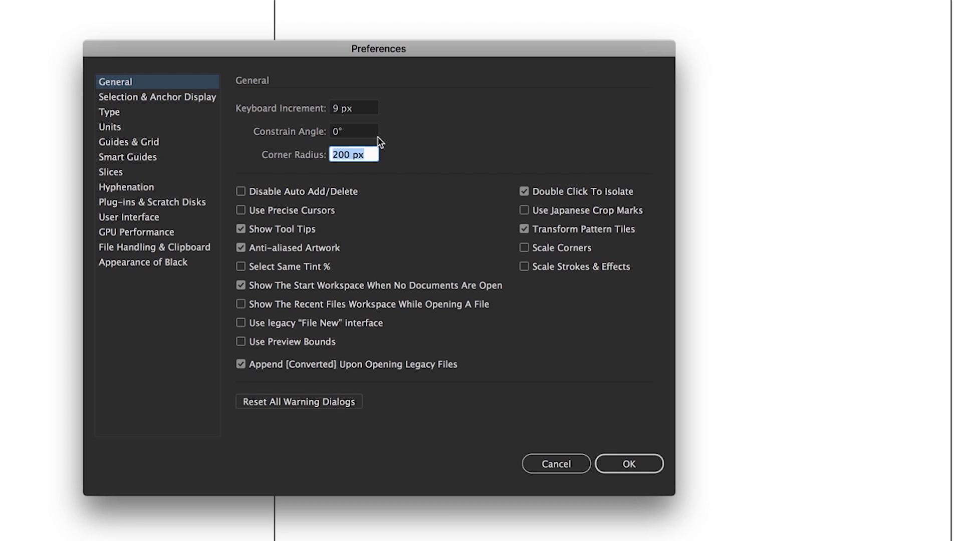
pyautogui.write('0.38 in')
pyautogui.press('Tab')
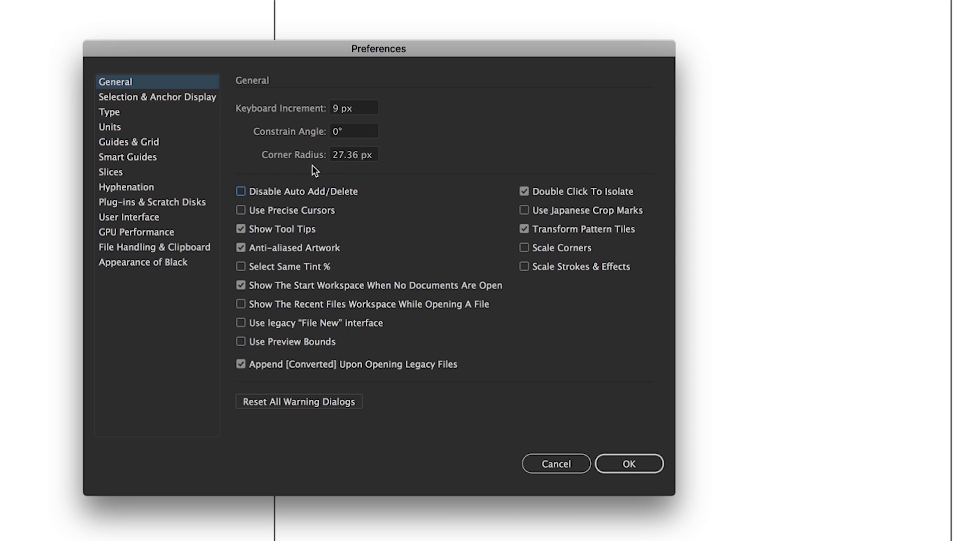
# - Confirm the preferences and draw a vertical line on the artboard's left side
pyautogui.click(630, 465)
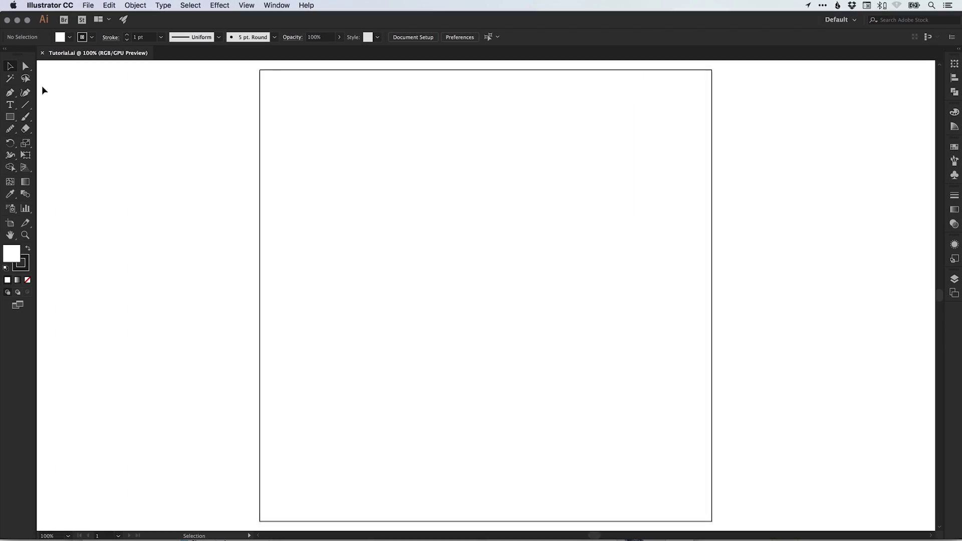
pyautogui.press('\\')
pyautogui.moveTo(319, 143); pyautogui.dragTo(296, 424)
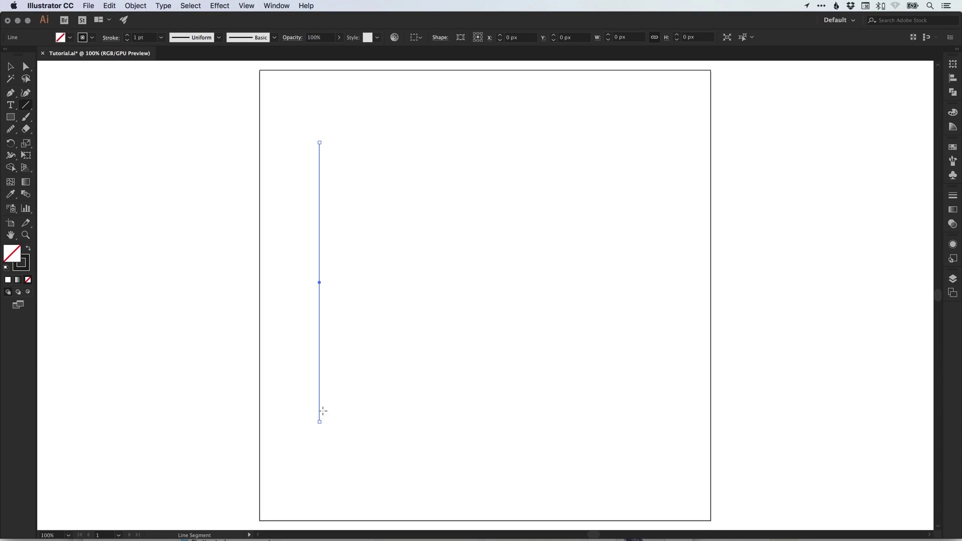
pyautogui.click(12, 67)
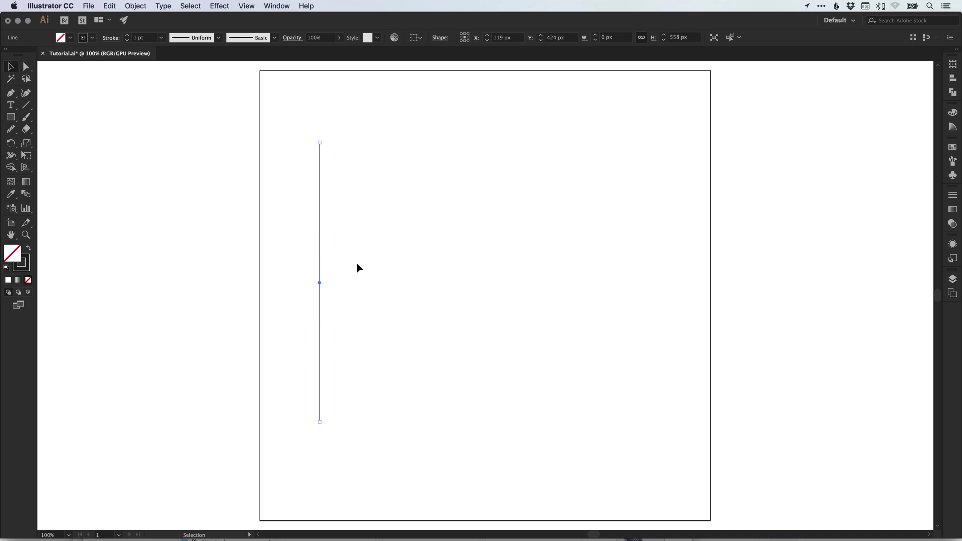
# - Copy the line 90 px right and repeat with Cmd+D to build an evenly spaced row
pyautogui.press('shift')
pyautogui.press('super+d')
pyautogui.press('super+d')
pyautogui.press('super+d')
pyautogui.press('super+d')
pyautogui.press('super+d')
pyautogui.press('super+d')
pyautogui.press('super+d')
pyautogui.press('super+d')
pyautogui.press('super+d')
pyautogui.press('super+d')
pyautogui.press('super+d')
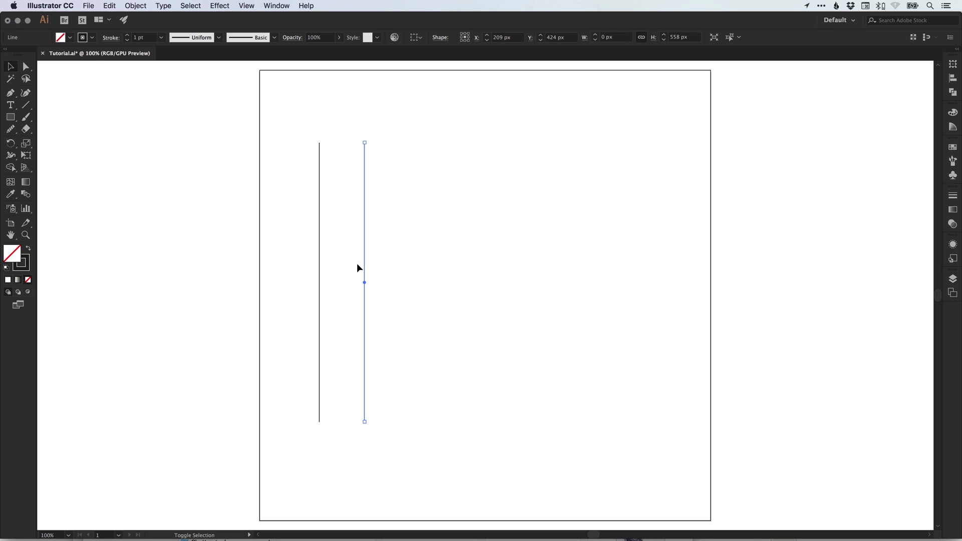
pyautogui.press('super+d')
pyautogui.press('super+minus')
pyautogui.press('super+minus')
pyautogui.press('super+minus')
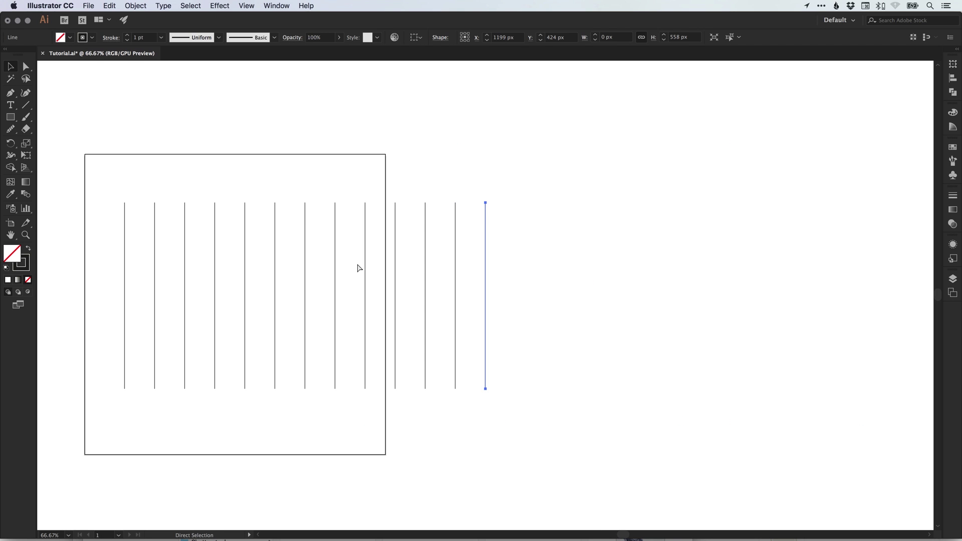
pyautogui.press('super+minus')
pyautogui.press('super+minus')
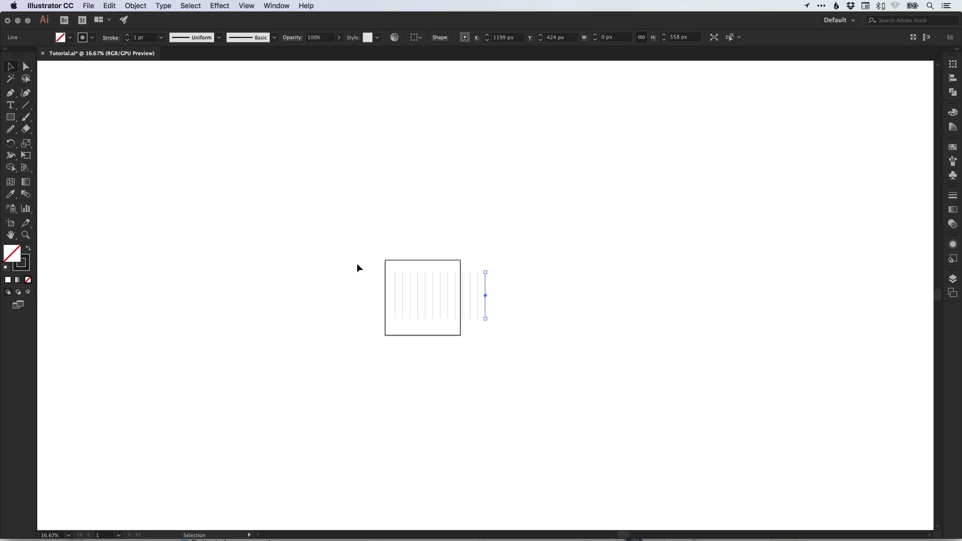
pyautogui.press('super+d')
pyautogui.press('super+d')
pyautogui.press('super+d')
pyautogui.press('super+d')
pyautogui.press('super+d')
pyautogui.press('super+d')
pyautogui.press('super+d')
pyautogui.press('super+d')
pyautogui.press('super+d')
pyautogui.press('super+d')
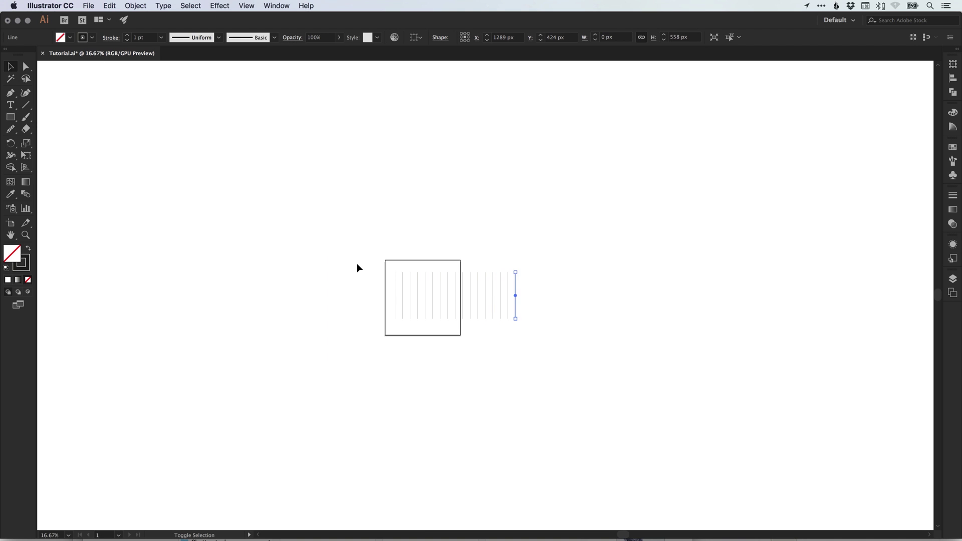
pyautogui.press('super+d')
pyautogui.press('super+d')
pyautogui.press('super+d')
pyautogui.press('super+d')
pyautogui.press('super+d')
pyautogui.press('super+d')
pyautogui.press('super+d')
pyautogui.press('super+d')
pyautogui.press('super+d')
pyautogui.press('super+d')
pyautogui.press('super+d')
pyautogui.press('super+d')
pyautogui.press('super+d')
pyautogui.press('super+d')
pyautogui.press('super+d')
pyautogui.press('super+d')
pyautogui.press('super+d')
pyautogui.press('super+d')
pyautogui.press('super+d')
pyautogui.press('super+d')
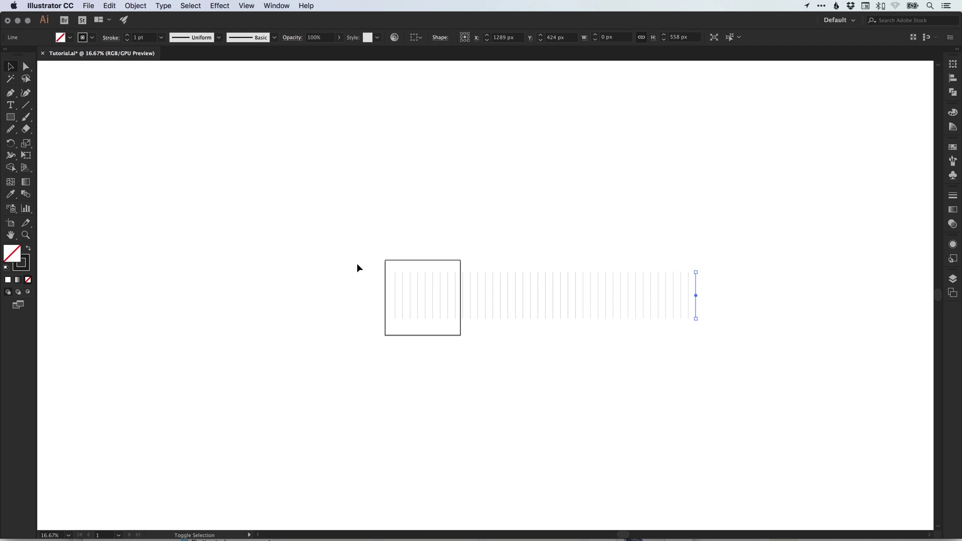
pyautogui.press('super+d')
pyautogui.press('super+d')
pyautogui.press('super+d')
pyautogui.press('super+d')
pyautogui.press('super+d')
pyautogui.press('super+d')
pyautogui.press('super+d')
pyautogui.press('super+d')
pyautogui.press('super+d')
pyautogui.press('super+d')
pyautogui.press('super+d')
pyautogui.press('super+d')
pyautogui.press('super+d')
pyautogui.press('super+d')
pyautogui.press('super+d')
pyautogui.press('super+d')
pyautogui.press('super+d')
pyautogui.press('super+d')
pyautogui.press('super+d')
pyautogui.press('super+d')
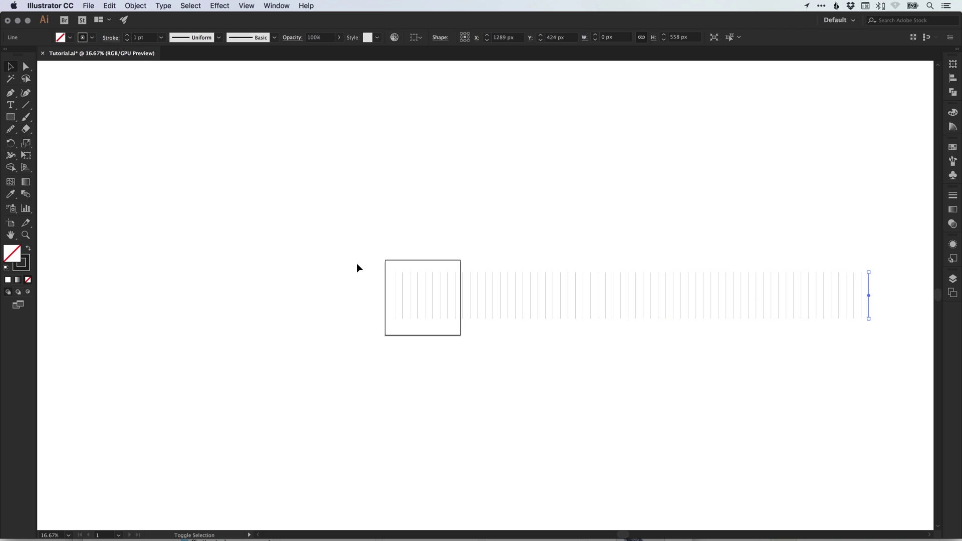
# - Select all the lines and stretch them about 4649 px tall, well past the artboard
pyautogui.moveTo(494, 278); pyautogui.dragTo(348, 283)
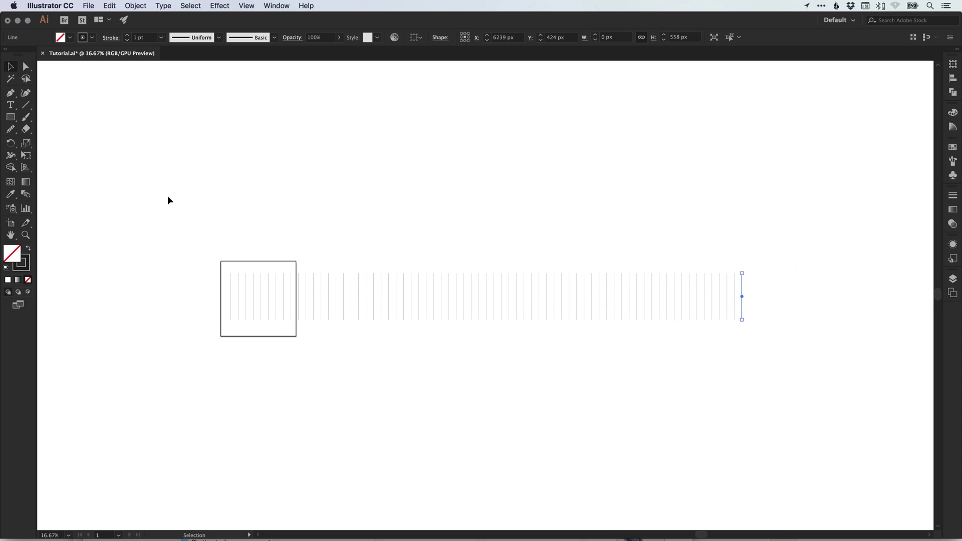
pyautogui.moveTo(167, 205); pyautogui.dragTo(766, 404)
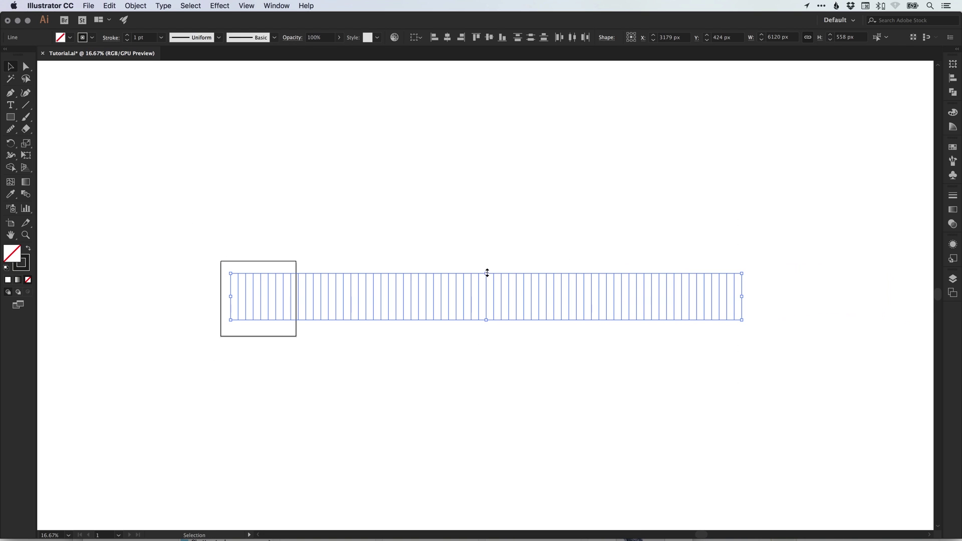
pyautogui.moveTo(487, 275); pyautogui.dragTo(486, 124)
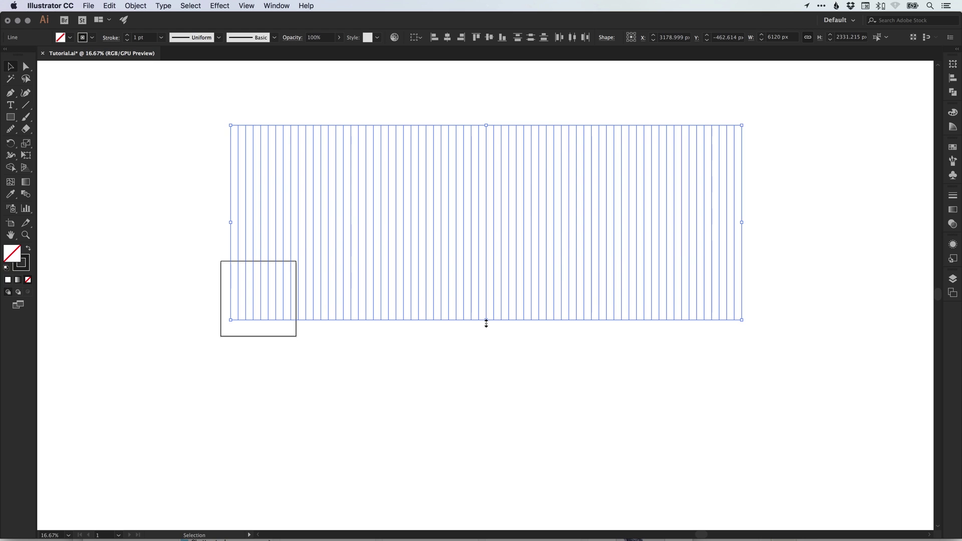
pyautogui.moveTo(486, 322); pyautogui.dragTo(487, 496)
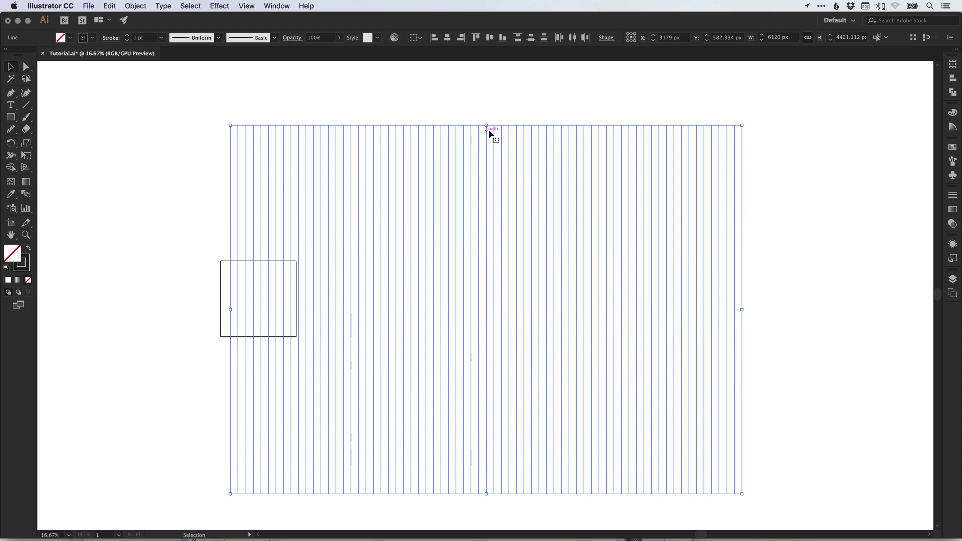
pyautogui.moveTo(487, 125); pyautogui.dragTo(487, 105)
pyautogui.click(806, 210)
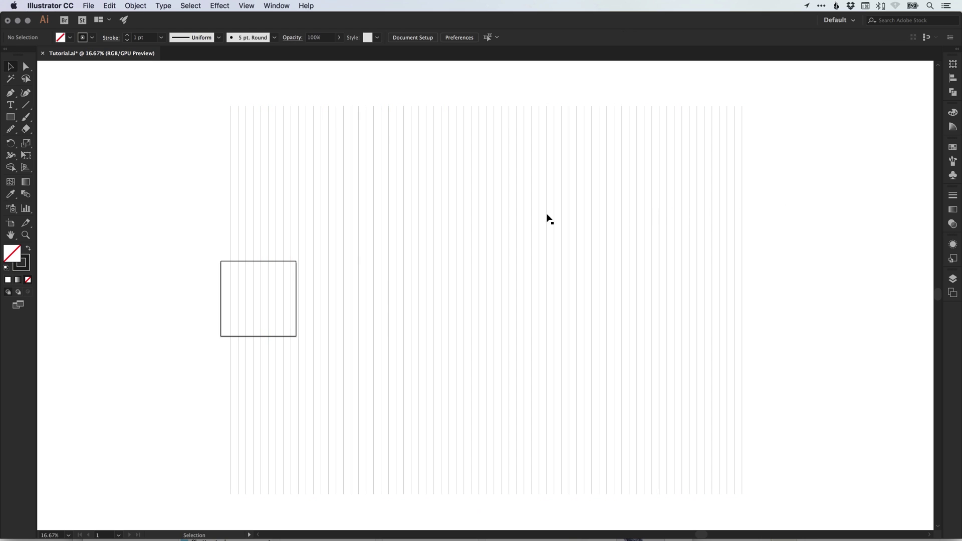
# - Group all the vertical lines into one object
pyautogui.moveTo(163, 100); pyautogui.dragTo(785, 496)
pyautogui.click(140, 6)
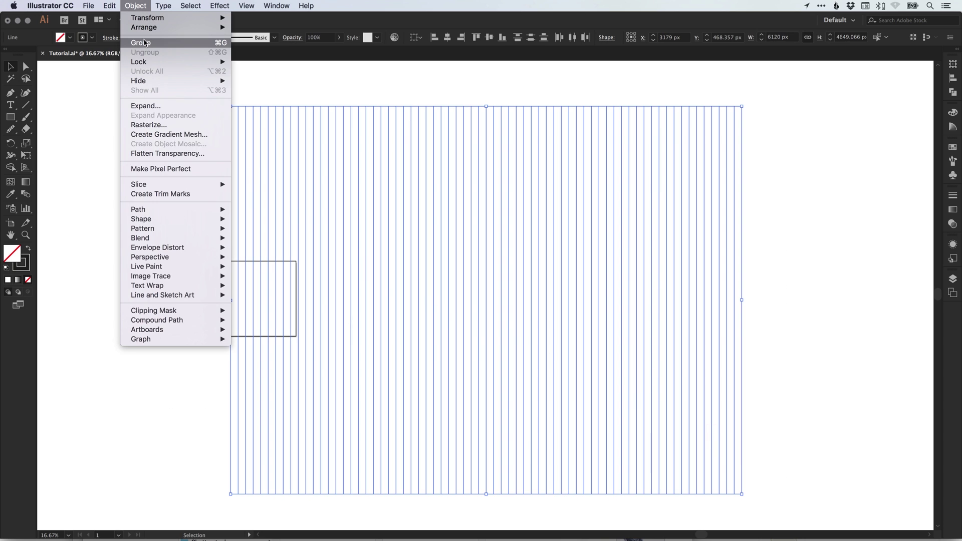
pyautogui.click(139, 40)
pyautogui.click(170, 116)
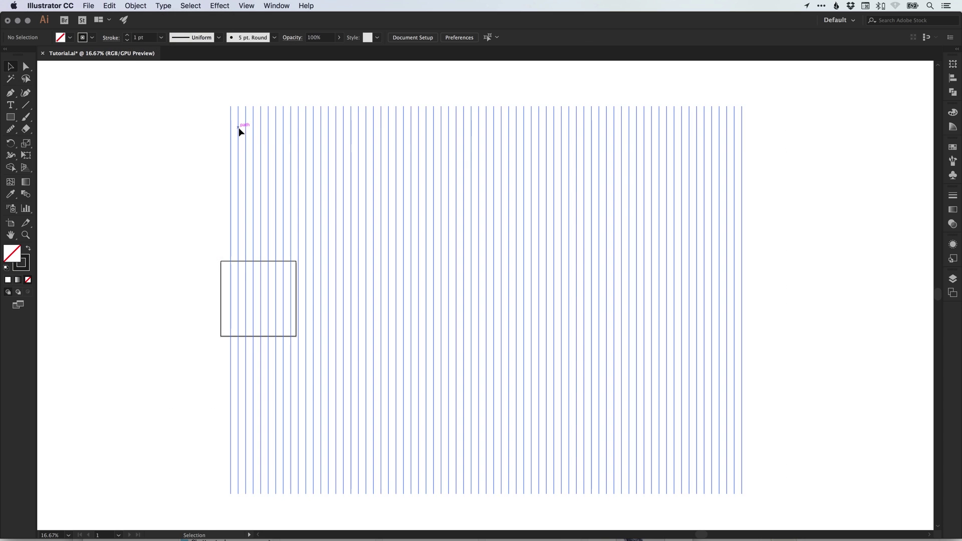
pyautogui.moveTo(238, 129); pyautogui.dragTo(282, 119)
pyautogui.press('super+z')
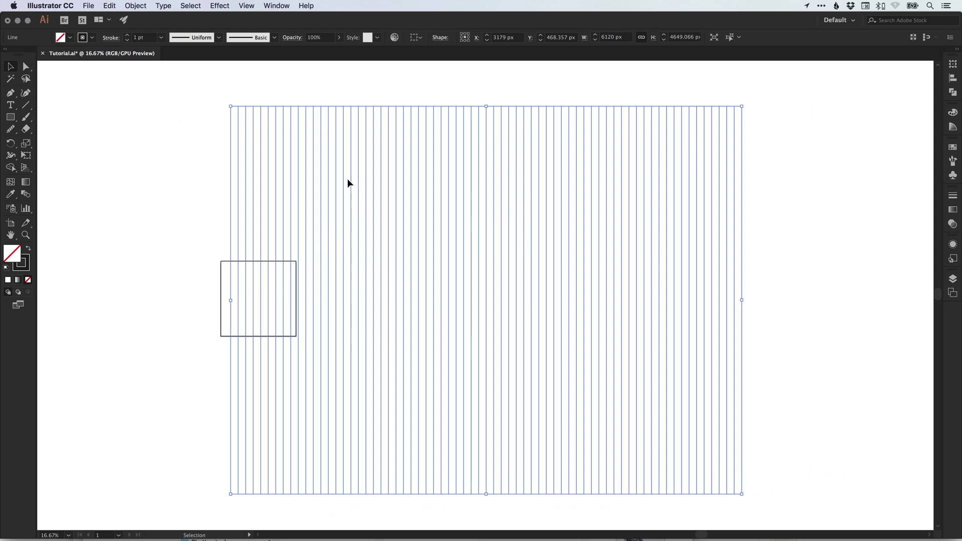
# - Paste a copy of the line group in place and rotate it 60°
pyautogui.click(109, 6)
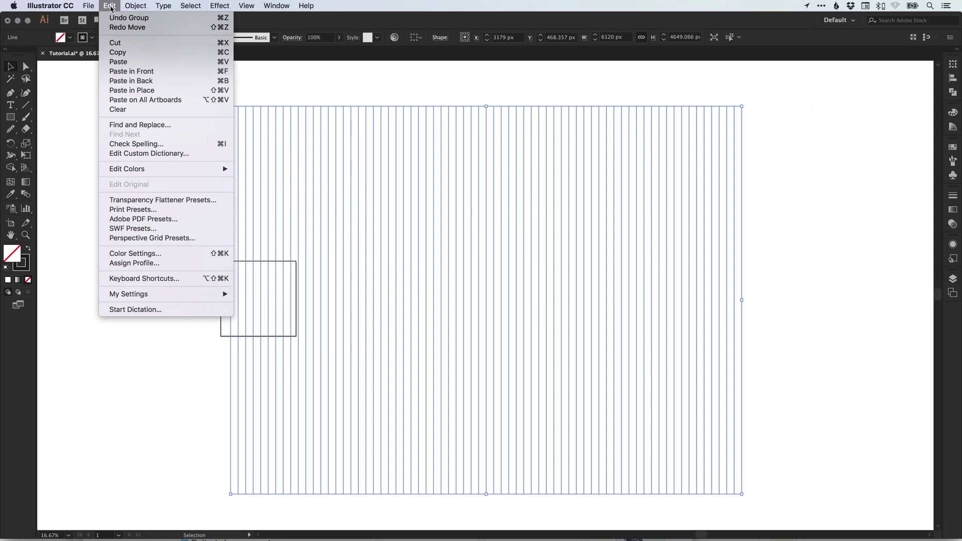
pyautogui.click(118, 52)
pyautogui.click(109, 6)
pyautogui.click(133, 90)
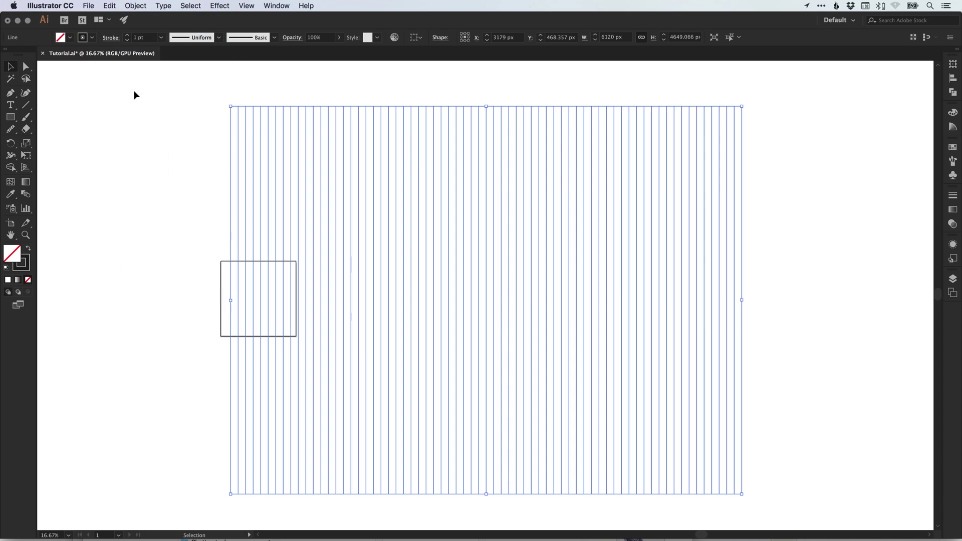
pyautogui.click(10, 142)
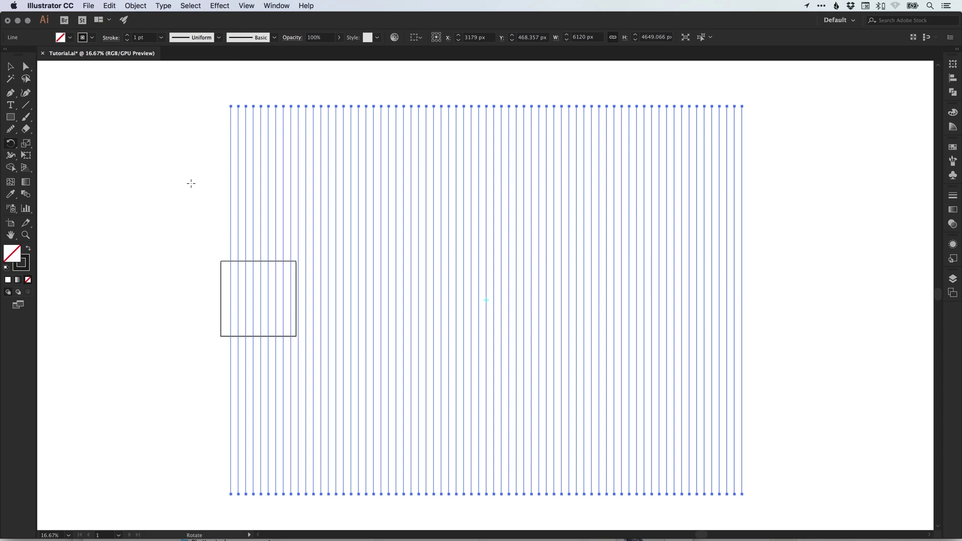
pyautogui.press('Return')
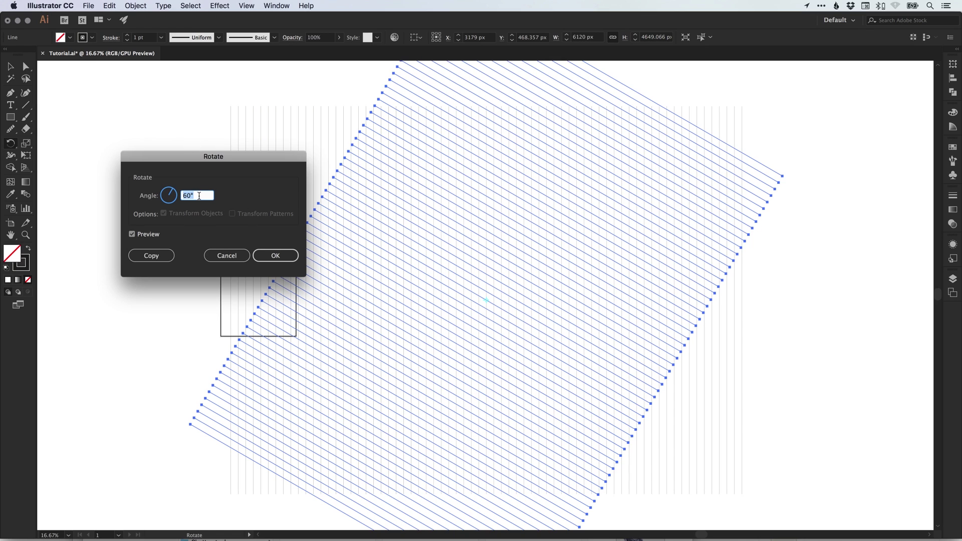
pyautogui.write('30')
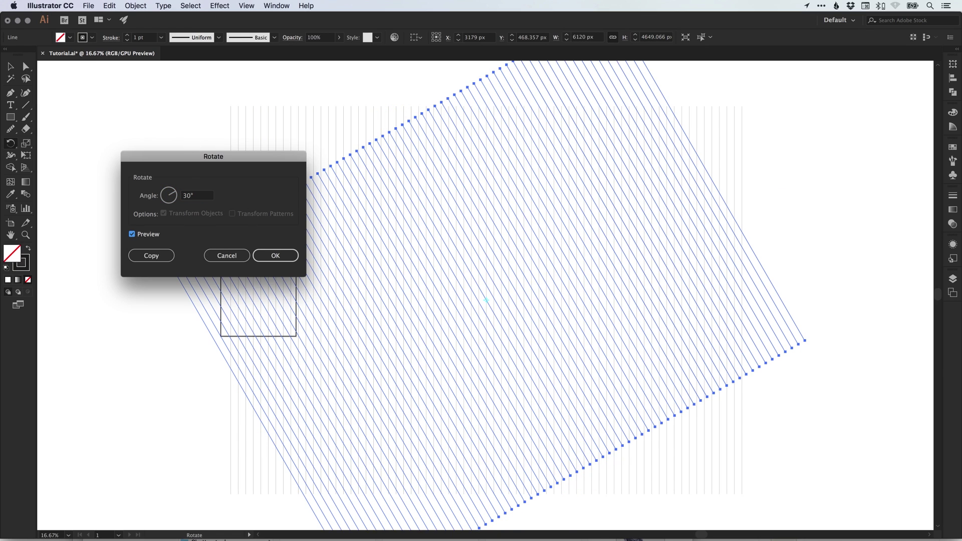
pyautogui.write('60')
pyautogui.press('Tab')
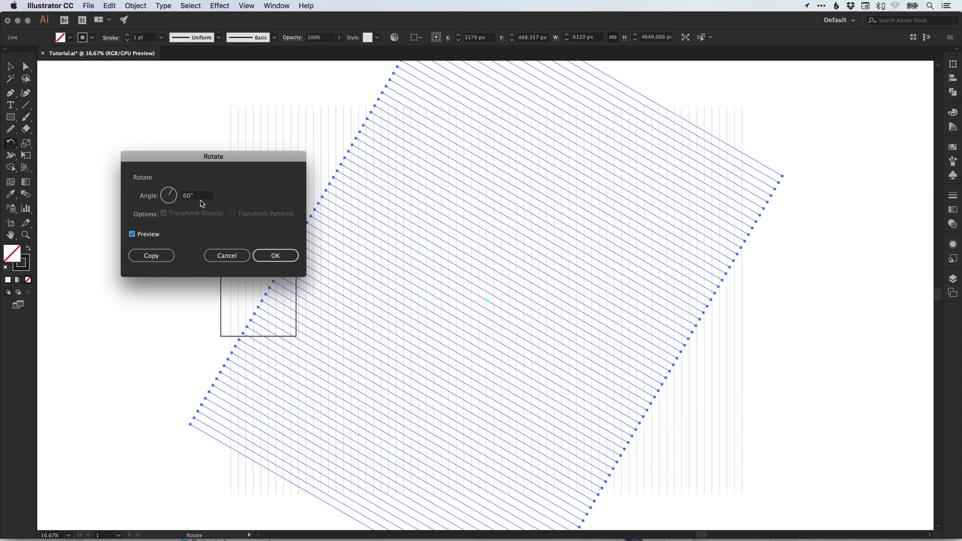
pyautogui.click(276, 256)
# - Paste a copy of the rotated set in place and reflect it across the vertical axis
pyautogui.click(10, 66)
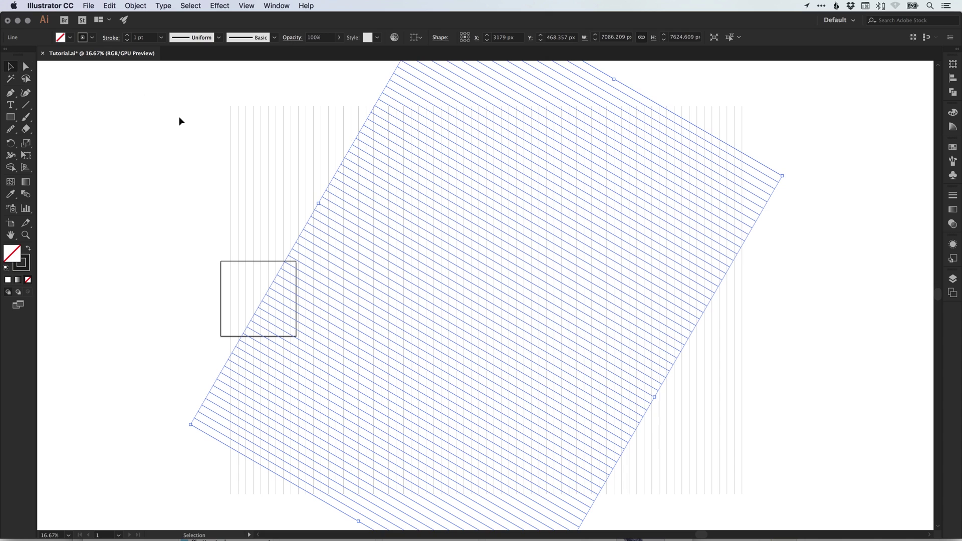
pyautogui.click(110, 6)
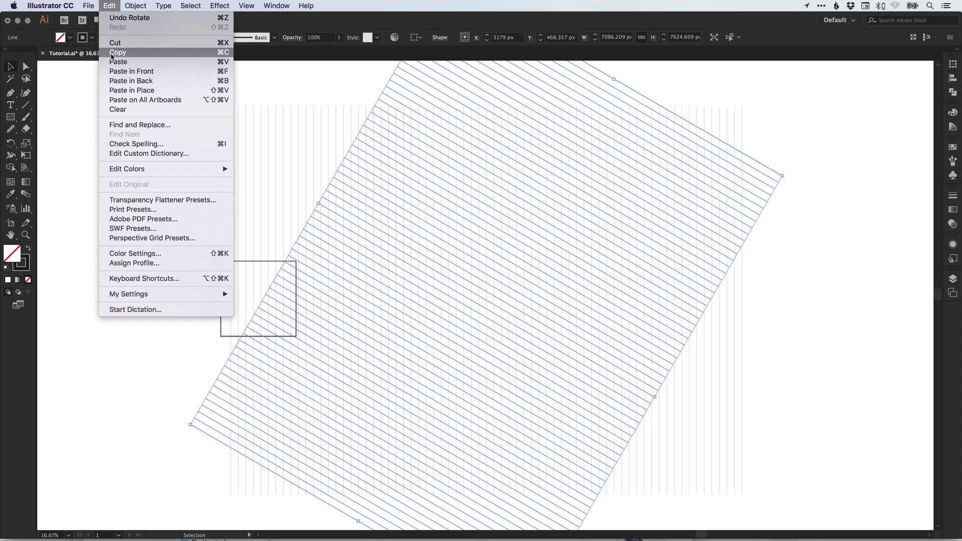
pyautogui.click(110, 7)
pyautogui.click(110, 7)
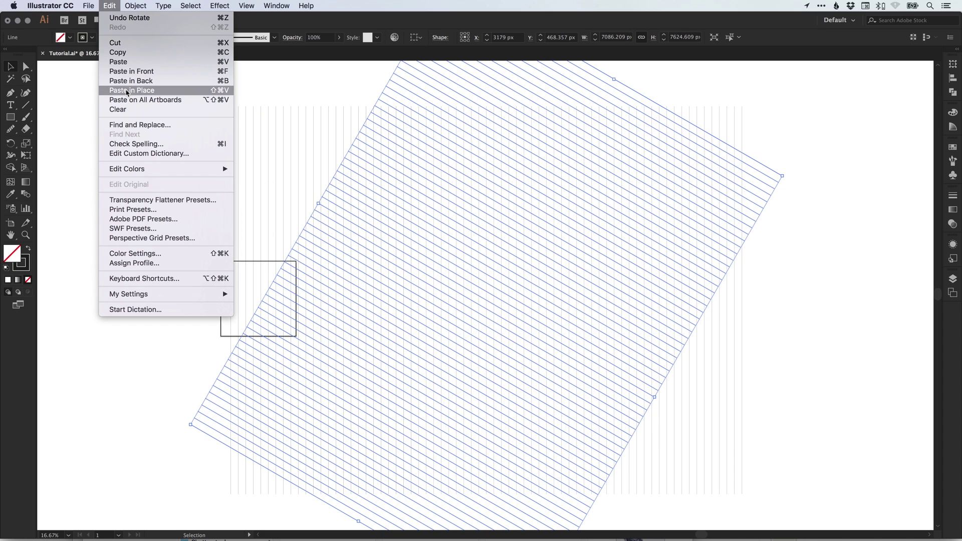
pyautogui.click(120, 52)
pyautogui.click(137, 6)
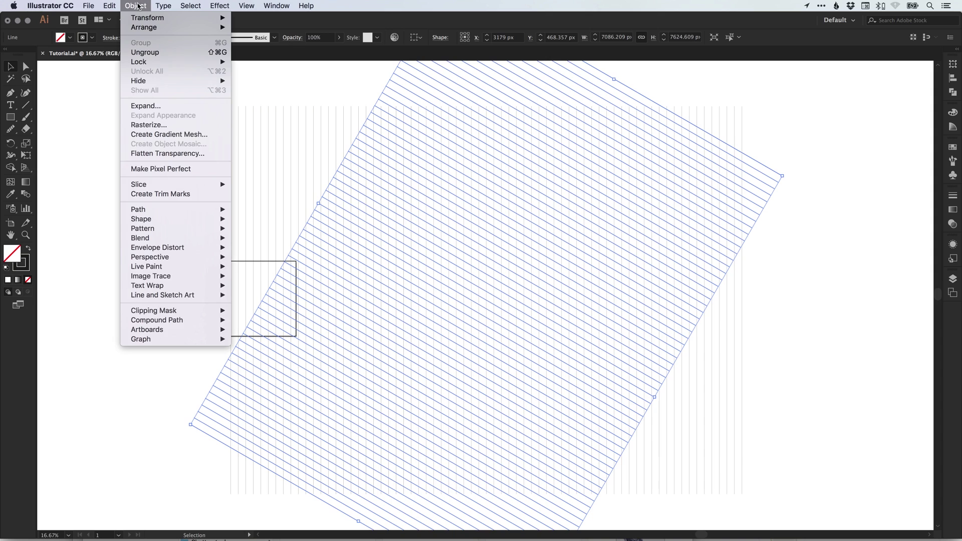
pyautogui.moveTo(142, 19)
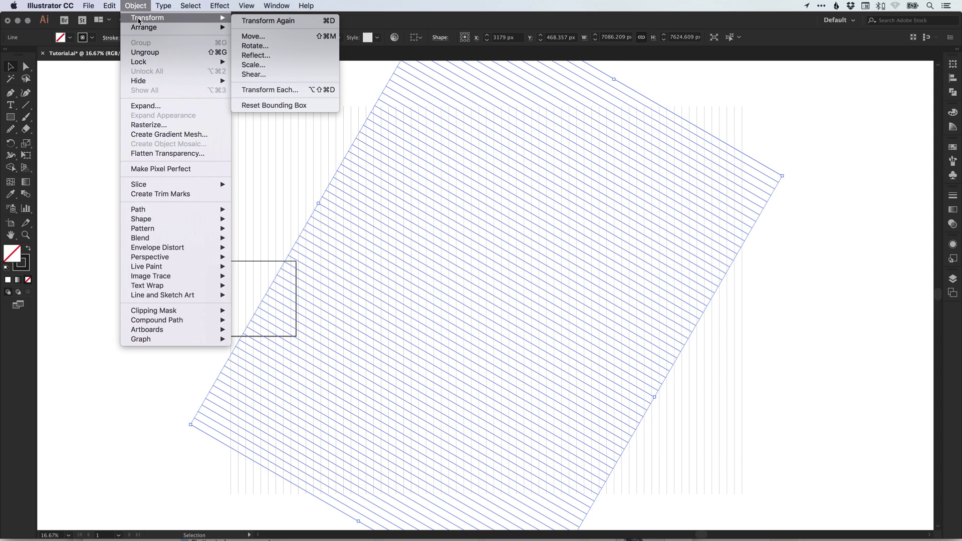
pyautogui.click(256, 57)
pyautogui.click(18, 146)
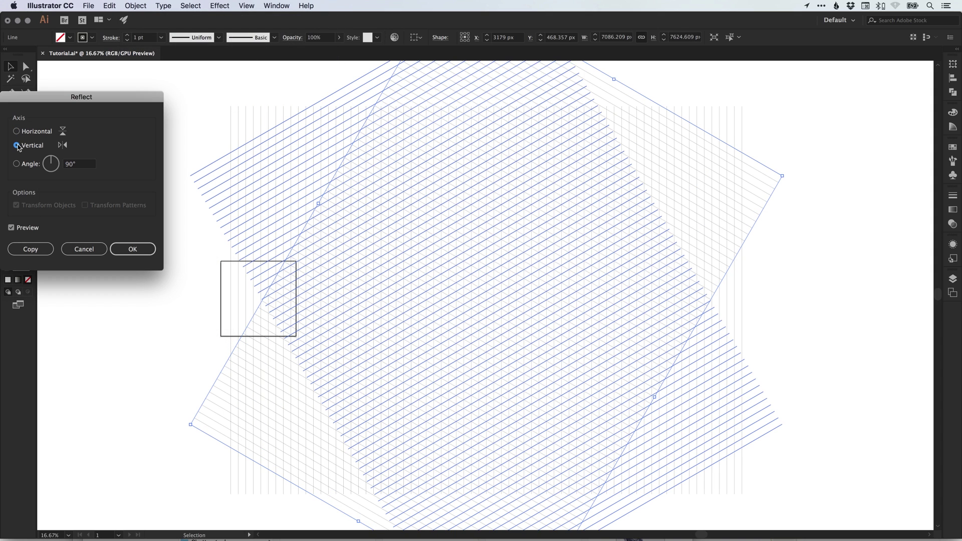
pyautogui.click(133, 250)
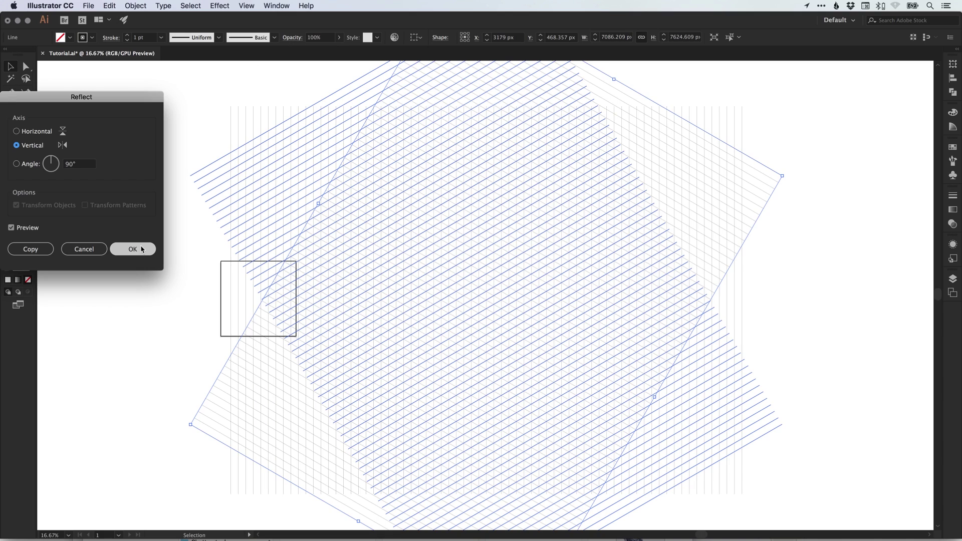
pyautogui.click(145, 219)
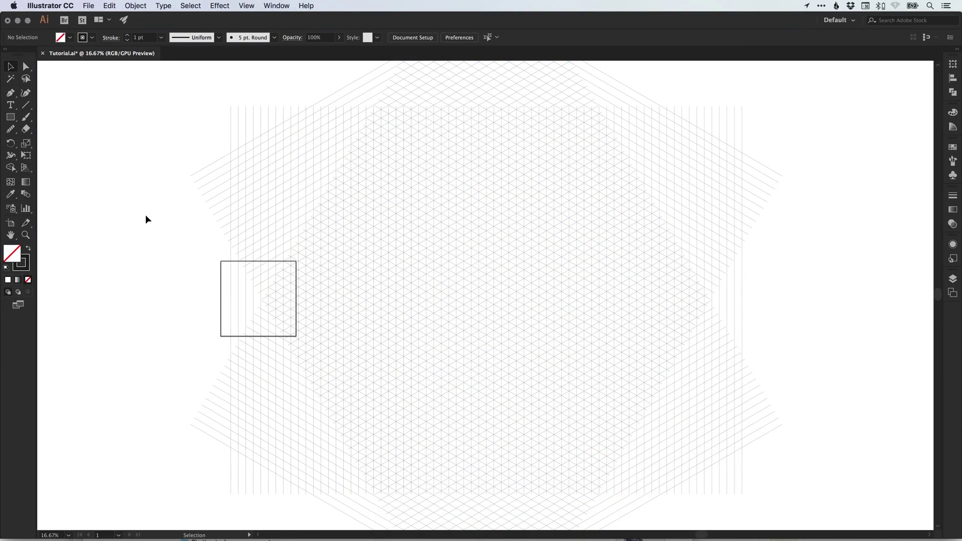
pyautogui.scroll(5, 586, 318)
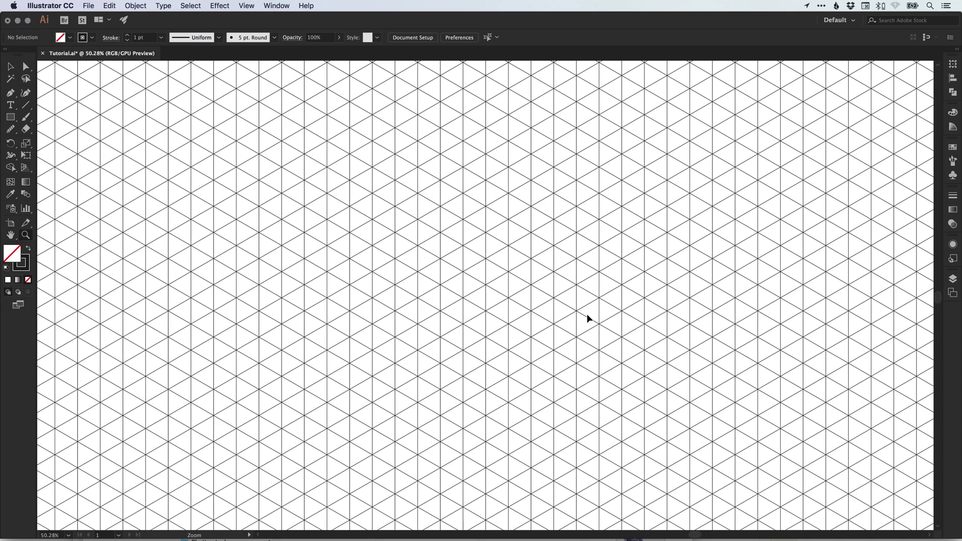
pyautogui.moveTo(530, 307); pyautogui.dragTo(526, 284)
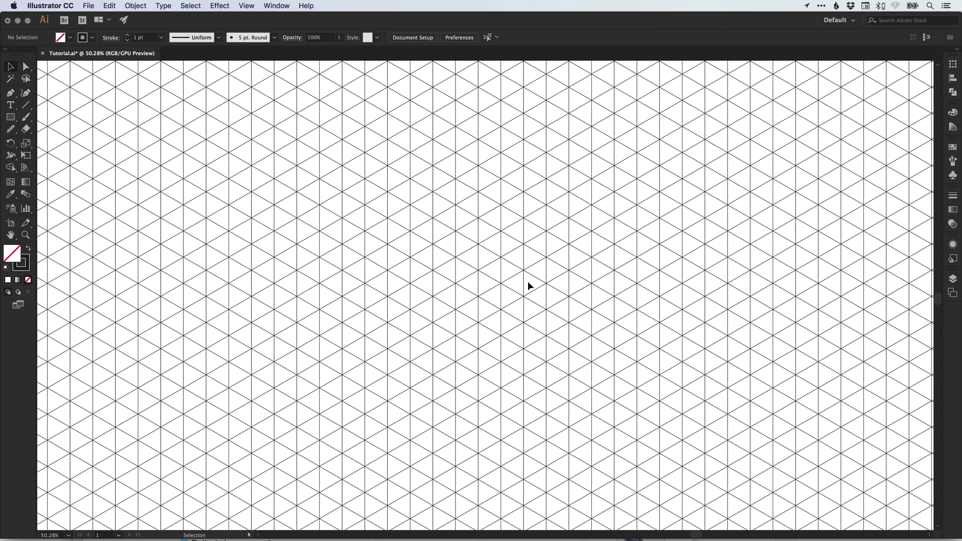
pyautogui.press('a')
pyautogui.press('super+equal')
pyautogui.press('super+equal')
pyautogui.press('super+equal')
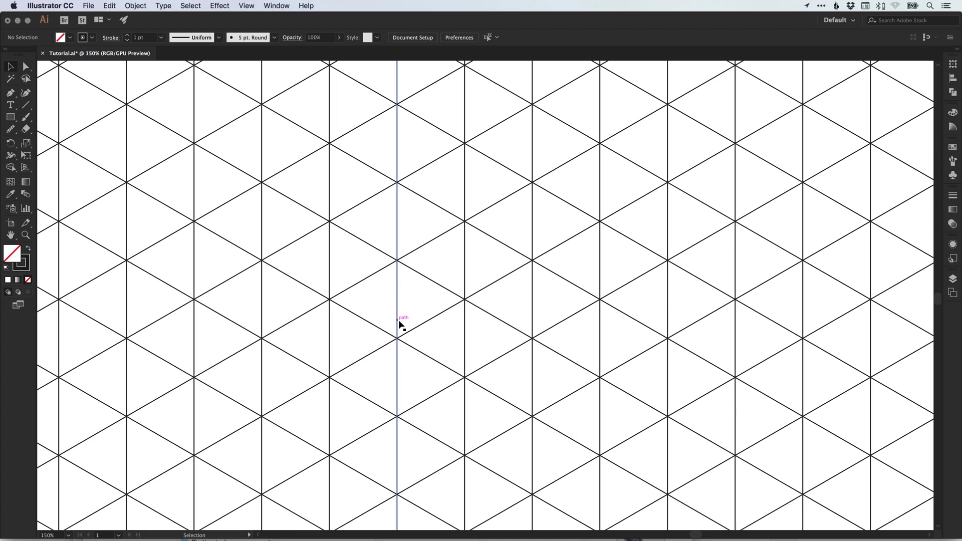
pyautogui.press('super+minus')
pyautogui.press('super+minus')
pyautogui.press('super+minus')
pyautogui.press('super+minus')
pyautogui.press('super+minus')
pyautogui.press('super+minus')
pyautogui.press('super+minus')
pyautogui.hscroll(3, 401, 325)
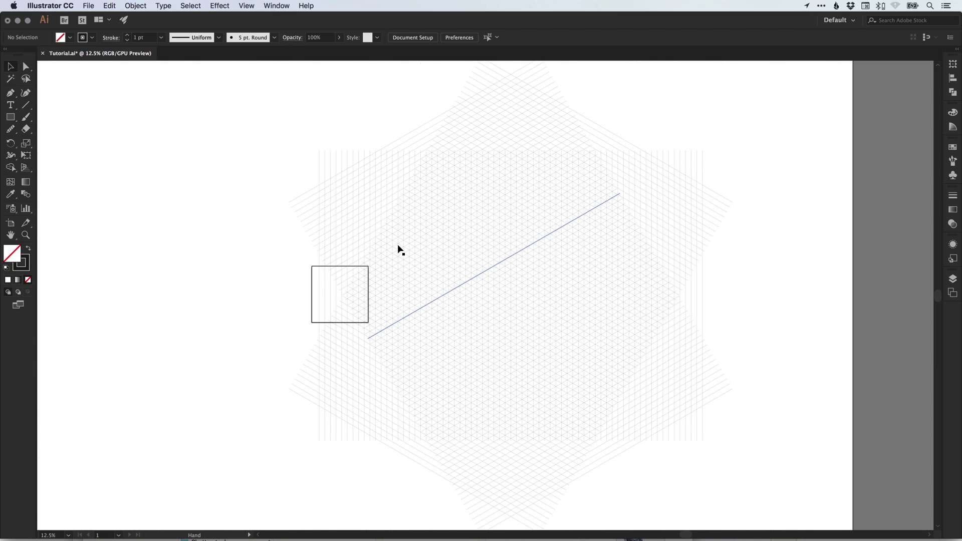
pyautogui.press('z')
pyautogui.moveTo(344, 185); pyautogui.dragTo(459, 283)
pyautogui.press('v')
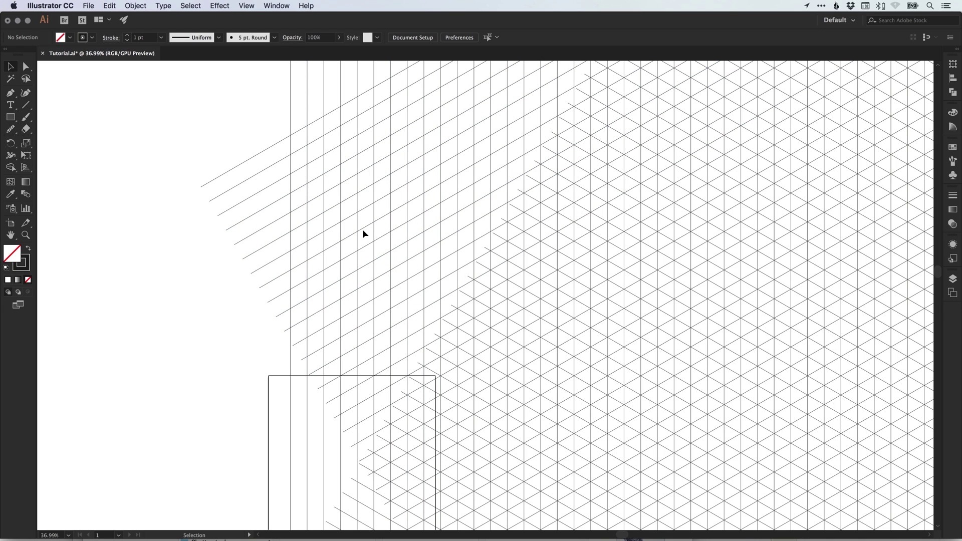
pyautogui.press('super+minus')
pyautogui.press('super+minus')
pyautogui.press('super+minus')
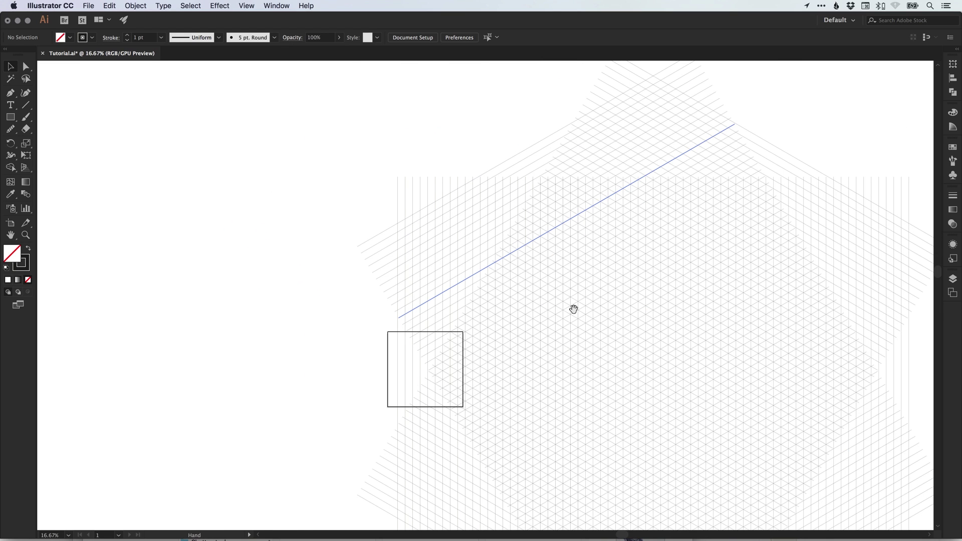
pyautogui.moveTo(574, 309); pyautogui.dragTo(462, 268)
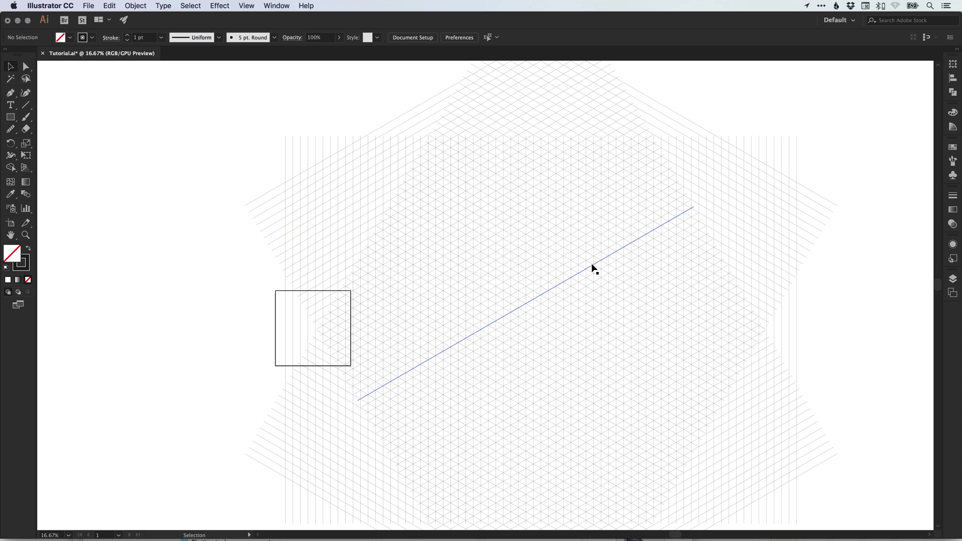
# - Group all the vertical and diagonal lines and drag the group right of the square artboard
pyautogui.hscroll(2, 509, 254)
pyautogui.press('super+minus')
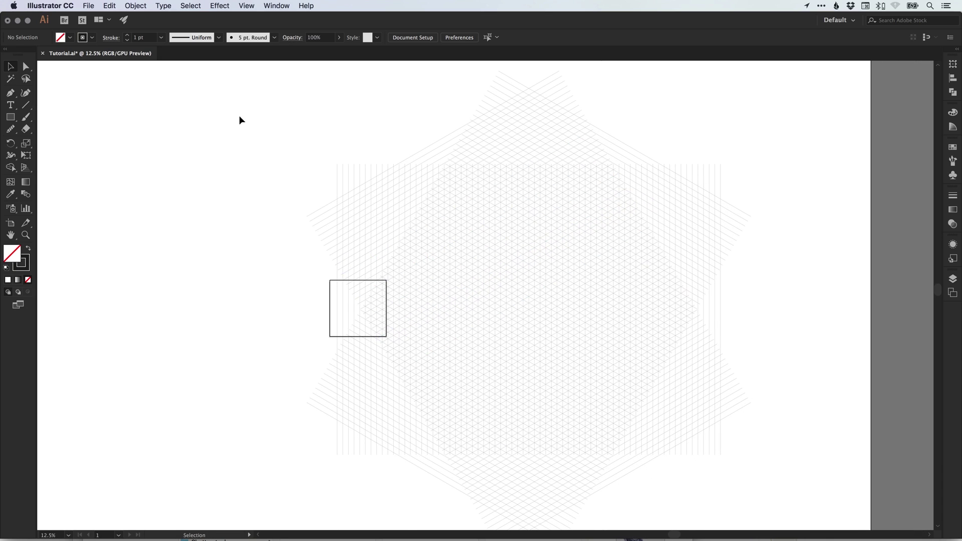
pyautogui.moveTo(239, 120); pyautogui.dragTo(766, 504)
pyautogui.click(136, 6)
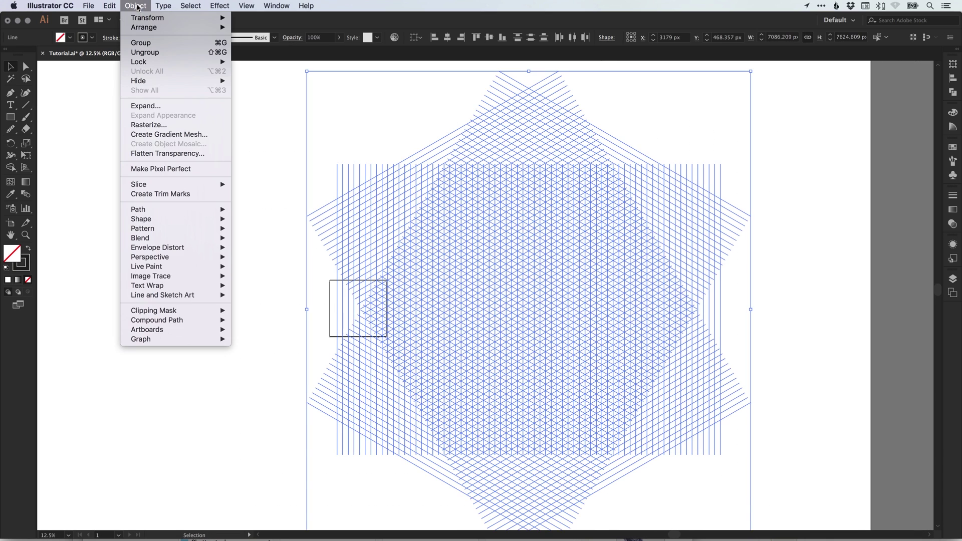
pyautogui.click(142, 43)
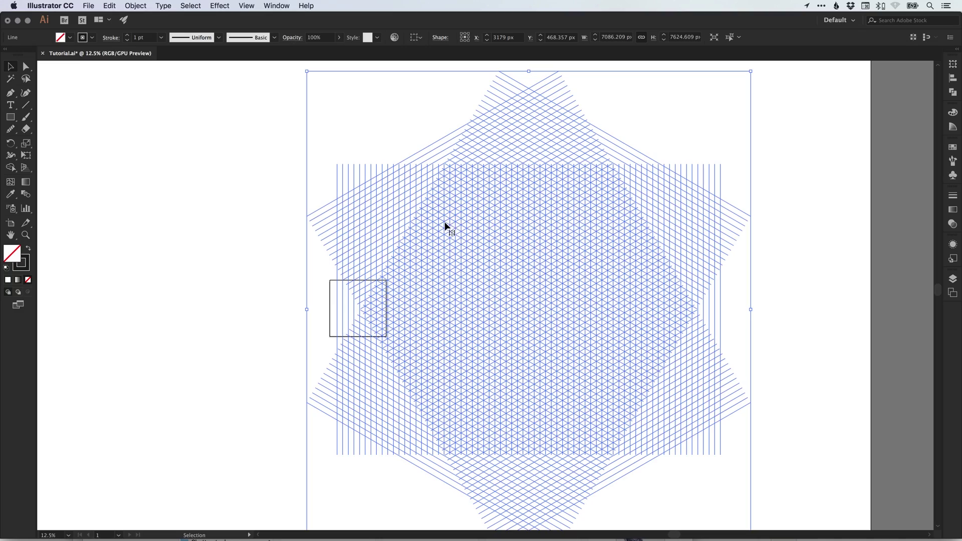
pyautogui.moveTo(445, 226); pyautogui.dragTo(518, 211)
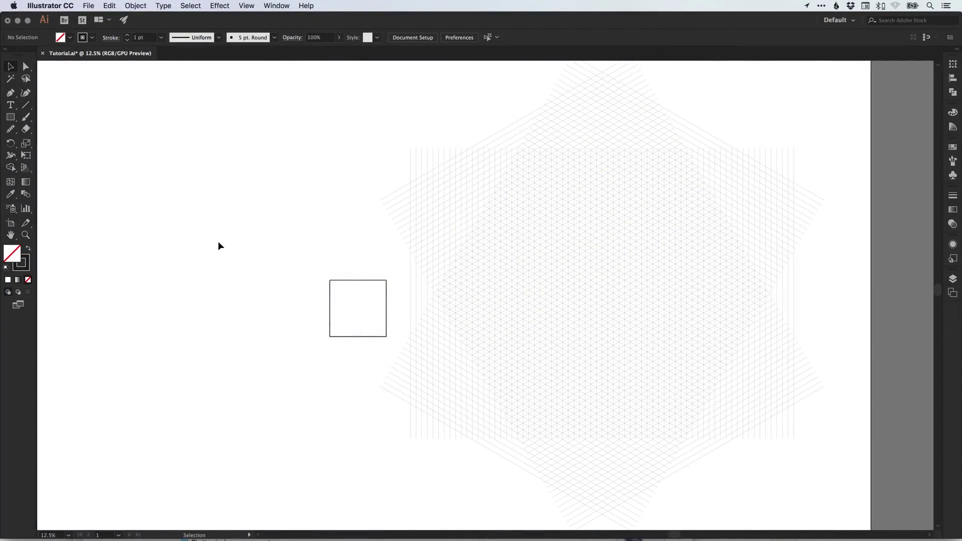
pyautogui.press('super+space')
pyautogui.moveTo(278, 250); pyautogui.dragTo(464, 362)
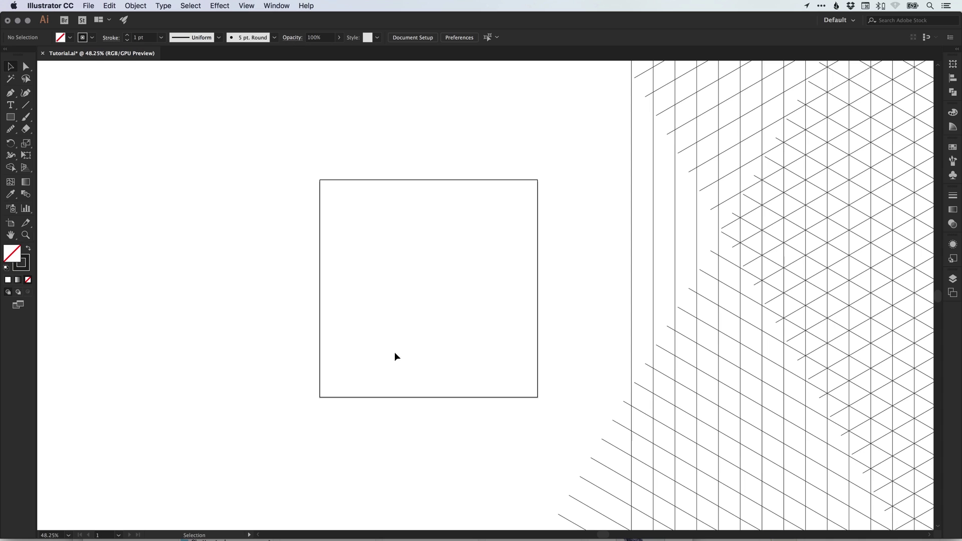
# - Draw a 900 × 900 px square over the artboard with a solid fill and no stroke
pyautogui.click(11, 118)
pyautogui.moveTo(320, 180); pyautogui.dragTo(537, 397)
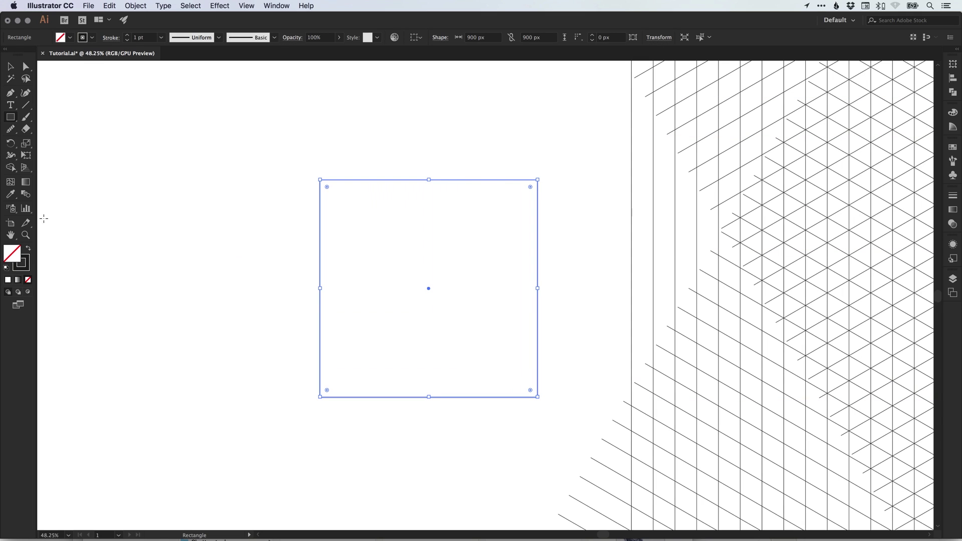
pyautogui.click(30, 250)
pyautogui.click(11, 67)
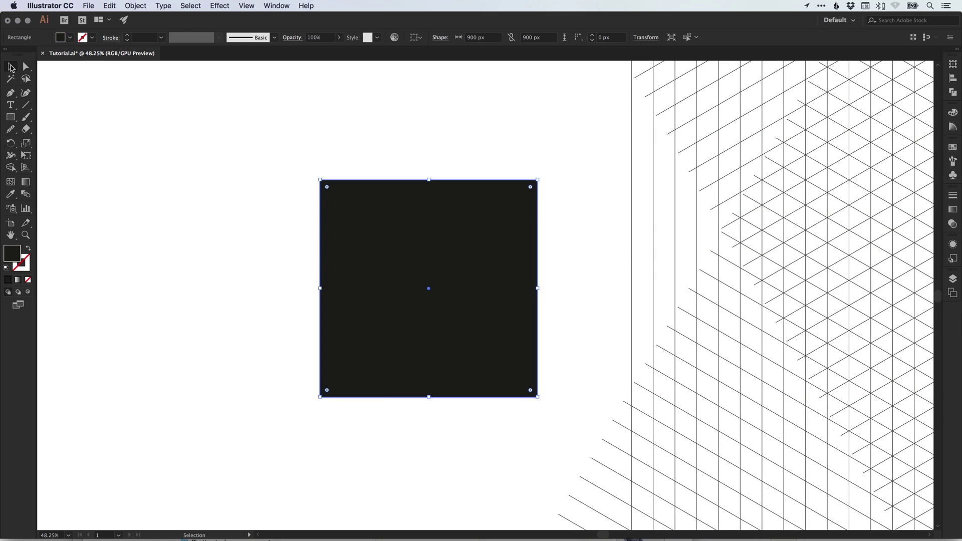
pyautogui.click(242, 160)
pyautogui.press('super+space')
pyautogui.moveTo(254, 145); pyautogui.dragTo(627, 475)
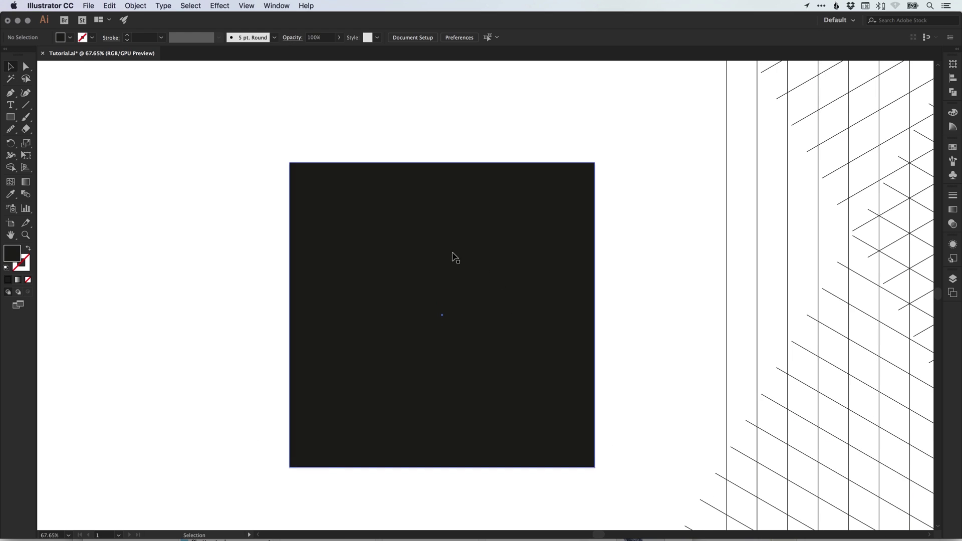
# - Fill the square with yellow from the Swatches panel
pyautogui.click(373, 232)
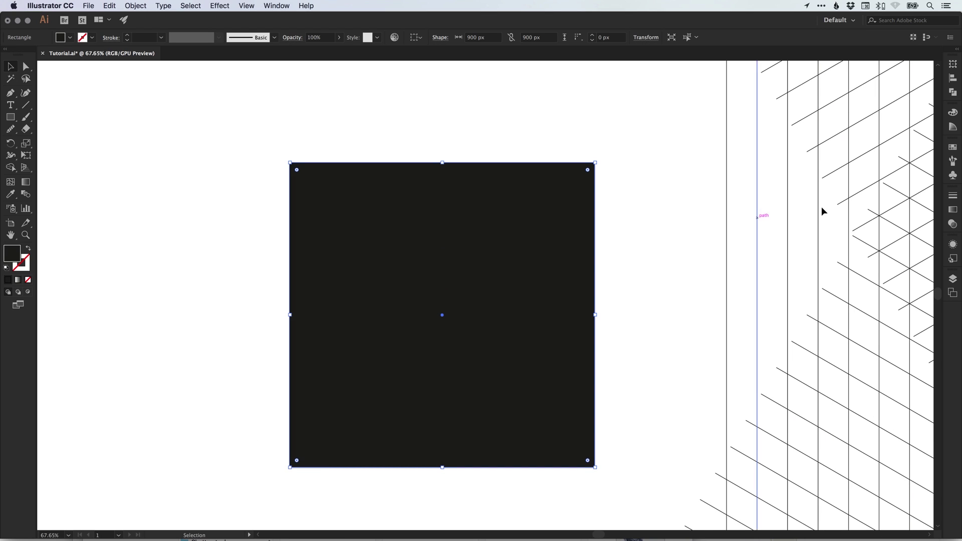
pyautogui.click(952, 148)
pyautogui.click(863, 174)
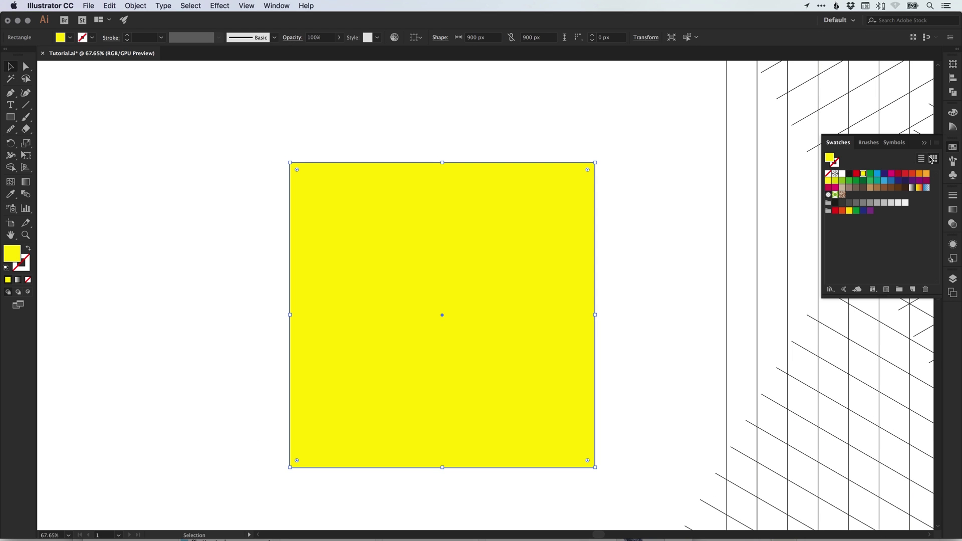
pyautogui.click(952, 149)
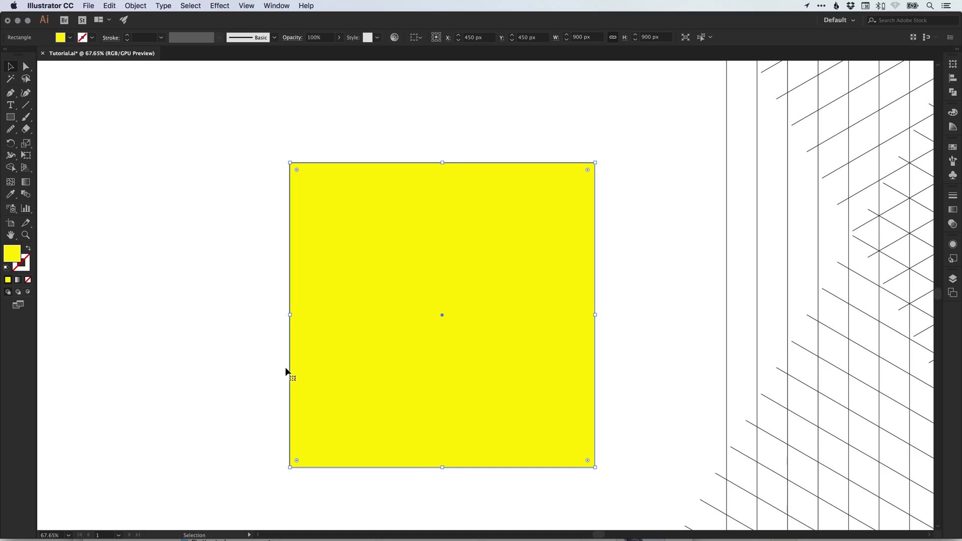
pyautogui.click(236, 329)
pyautogui.press('super+minus')
pyautogui.press('super+minus')
pyautogui.press('super+minus')
pyautogui.press('super+minus')
pyautogui.press('super+minus')
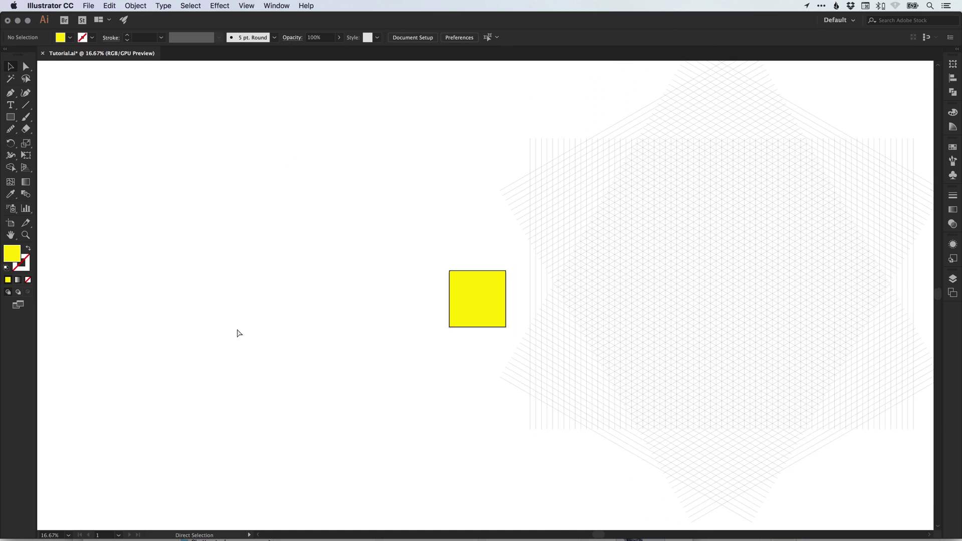
# - Move the grid over the yellow square and centre it horizontally and vertically on the artboard
pyautogui.press('super+minus')
pyautogui.click(670, 271)
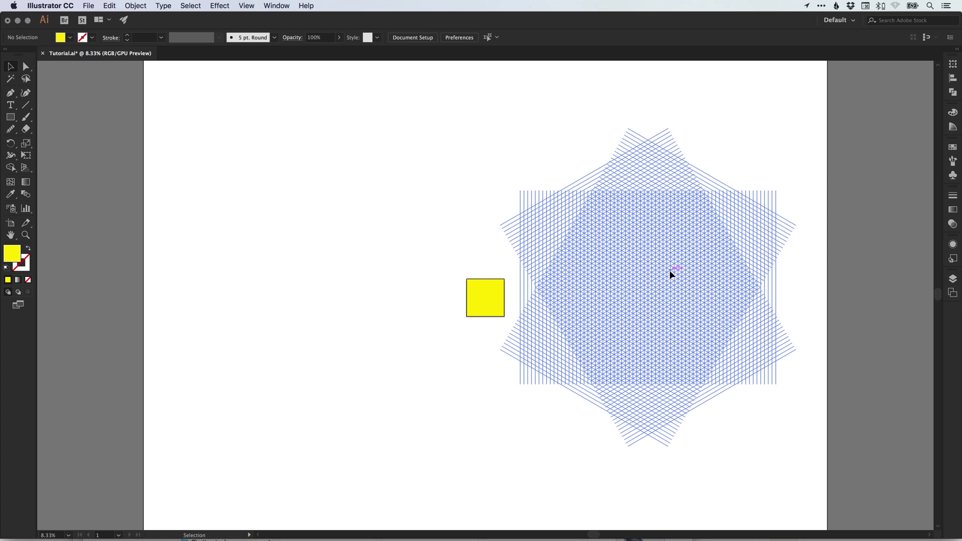
pyautogui.moveTo(671, 272); pyautogui.dragTo(507, 284)
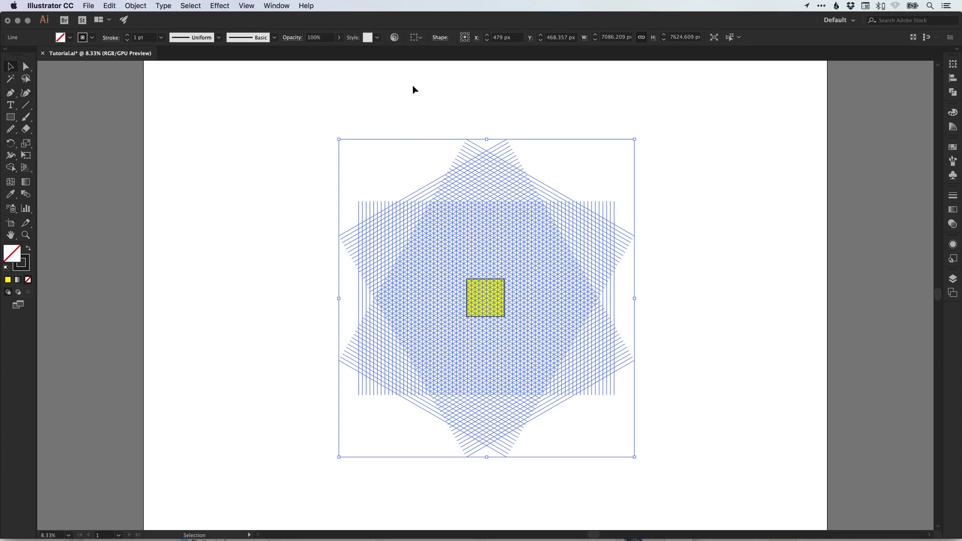
pyautogui.click(420, 39)
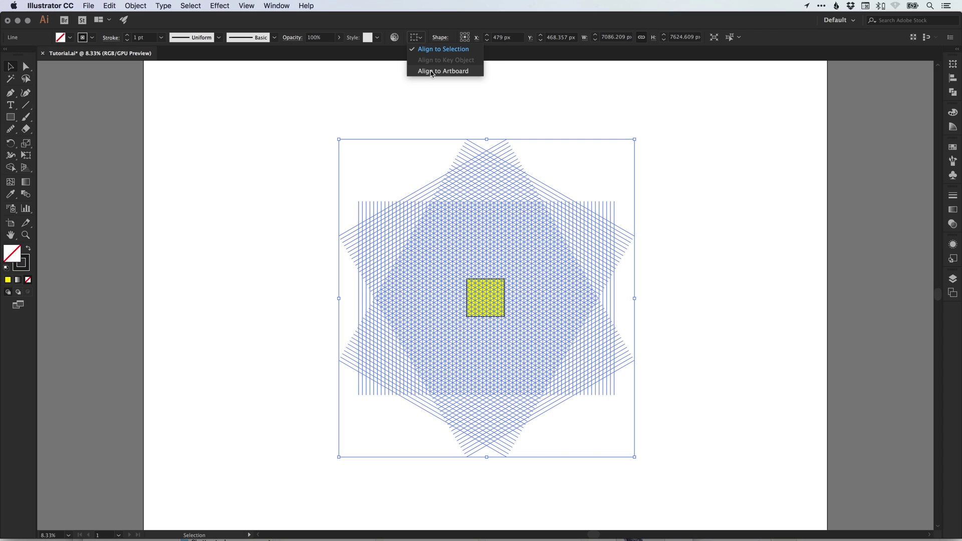
pyautogui.click(439, 71)
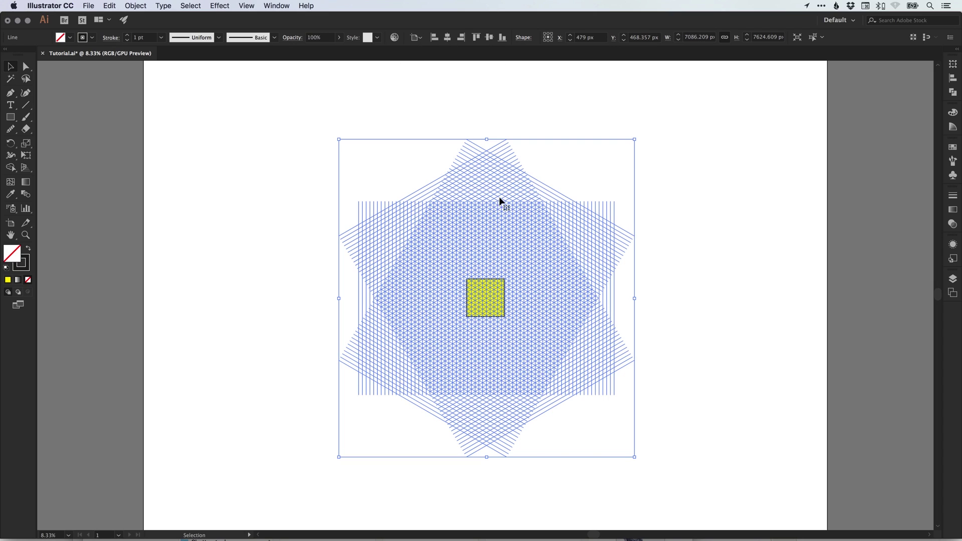
pyautogui.click(447, 38)
pyautogui.click(489, 38)
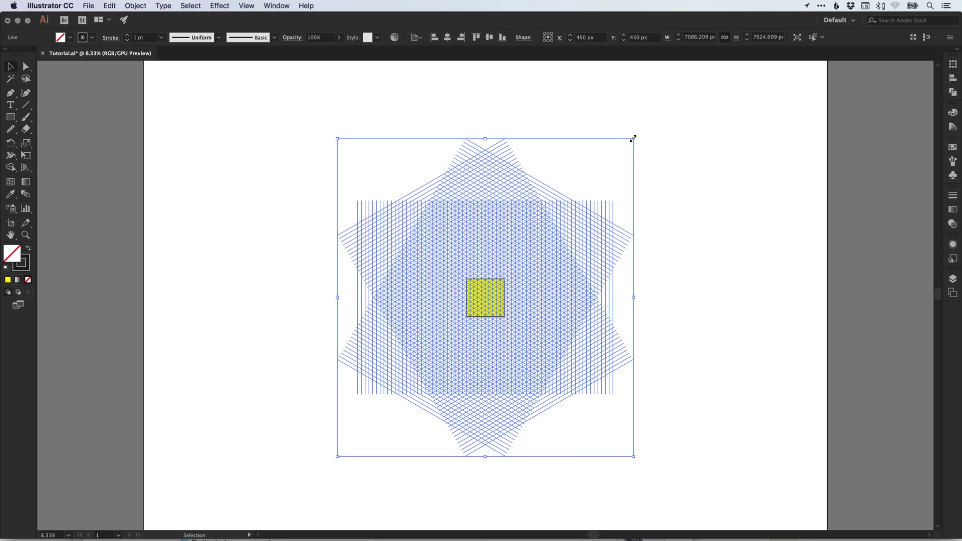
# - Scale the grid down about its centre until it only slightly overhangs the artboard
pyautogui.moveTo(634, 139); pyautogui.dragTo(552, 236)
pyautogui.scroll(5, 544, 311)
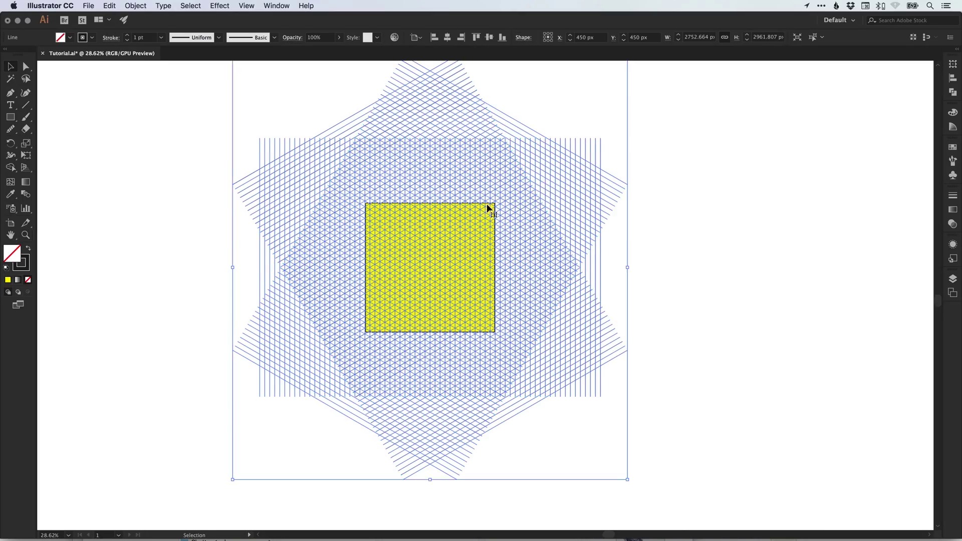
pyautogui.scroll(3, 489, 208)
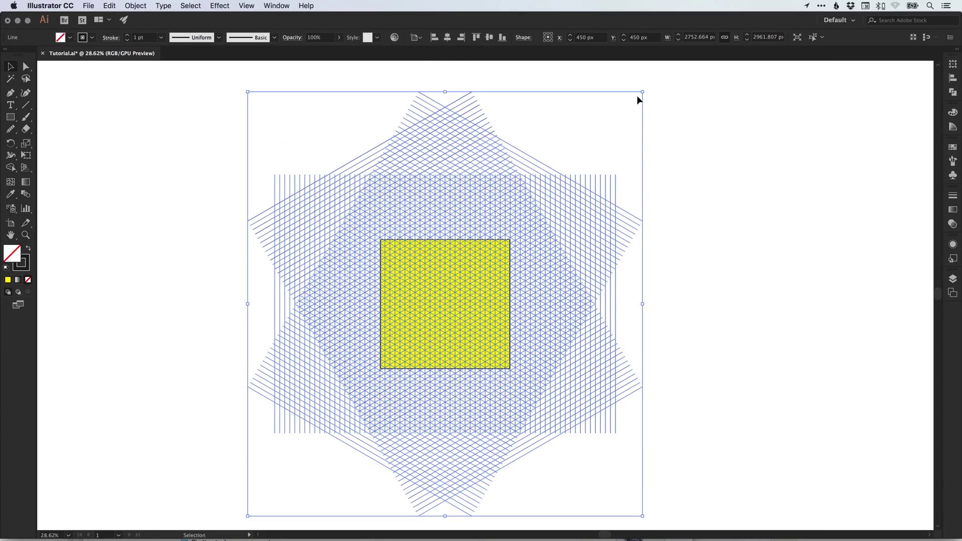
pyautogui.moveTo(642, 92); pyautogui.dragTo(472, 271)
pyautogui.click(282, 172)
pyautogui.scroll(3, 457, 301)
pyautogui.press('z')
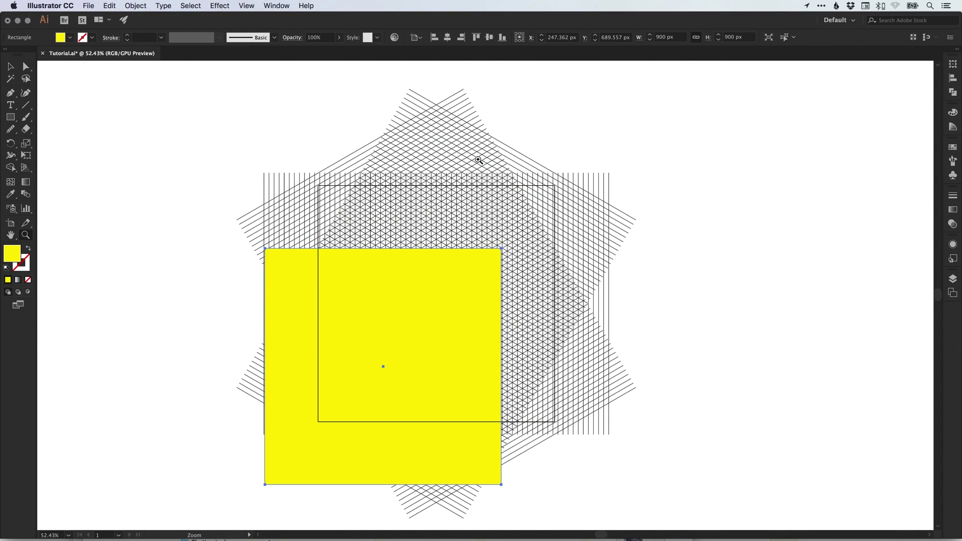
pyautogui.moveTo(479, 160); pyautogui.dragTo(527, 221)
pyautogui.press('v')
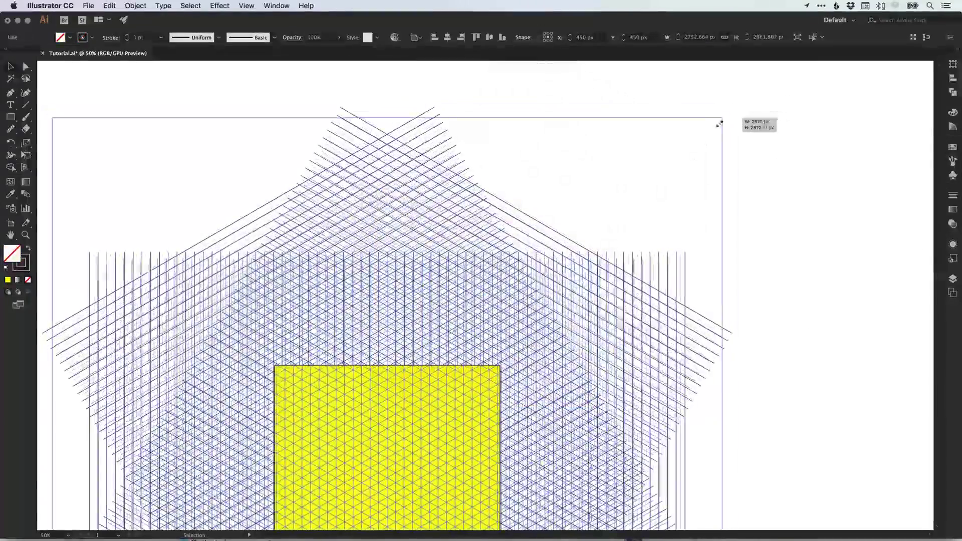
pyautogui.moveTo(720, 123); pyautogui.dragTo(655, 196)
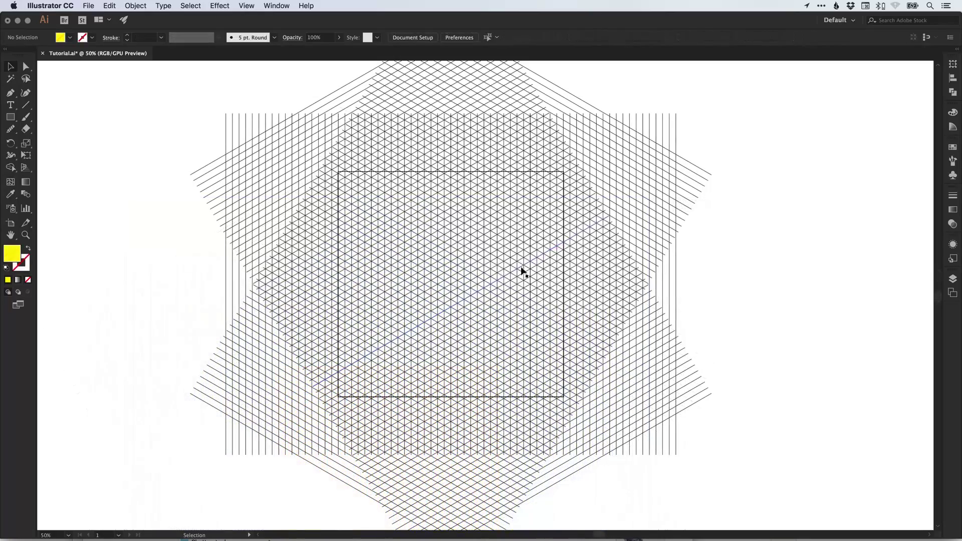
# - Select the grid and yellow square together and make a clipping mask from them
pyautogui.press('super+equal')
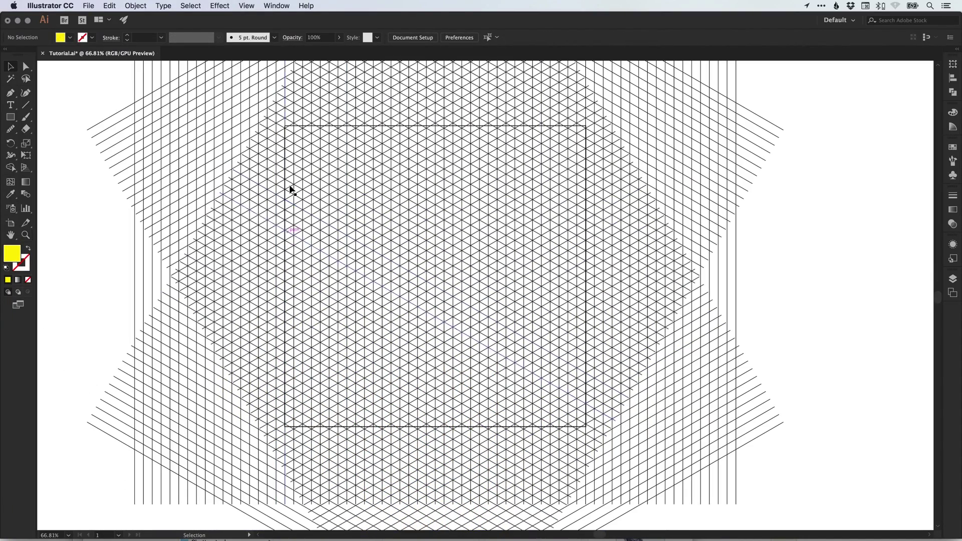
pyautogui.press('a')
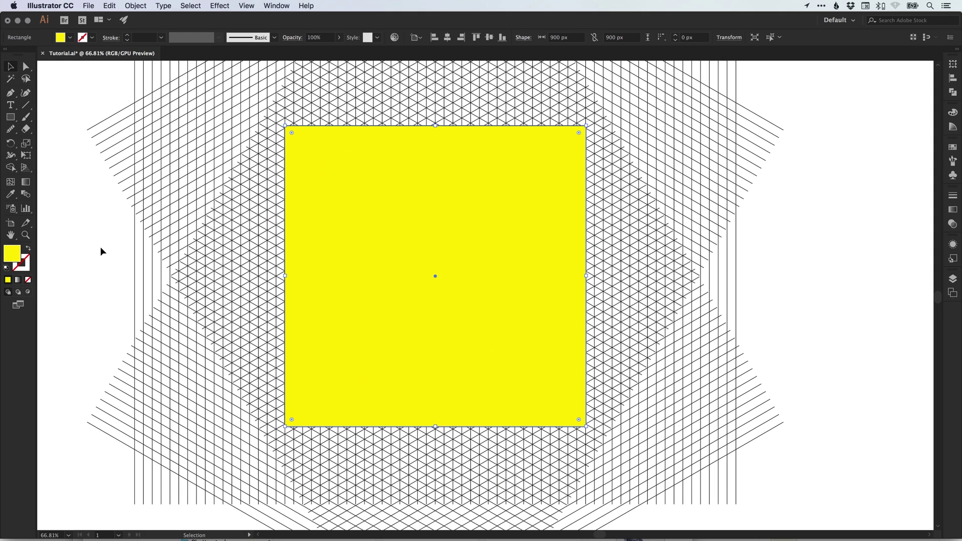
pyautogui.moveTo(88, 266); pyautogui.dragTo(489, 134)
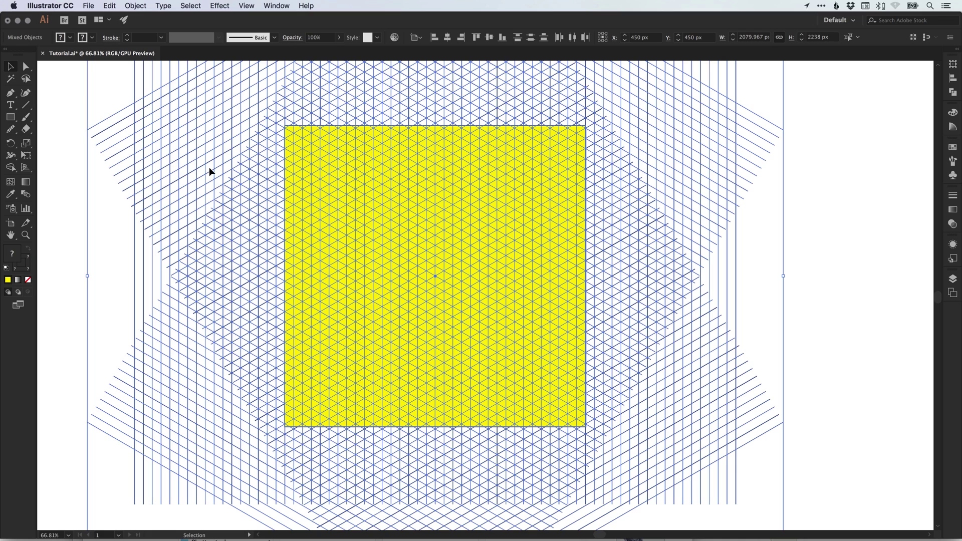
pyautogui.click(135, 5)
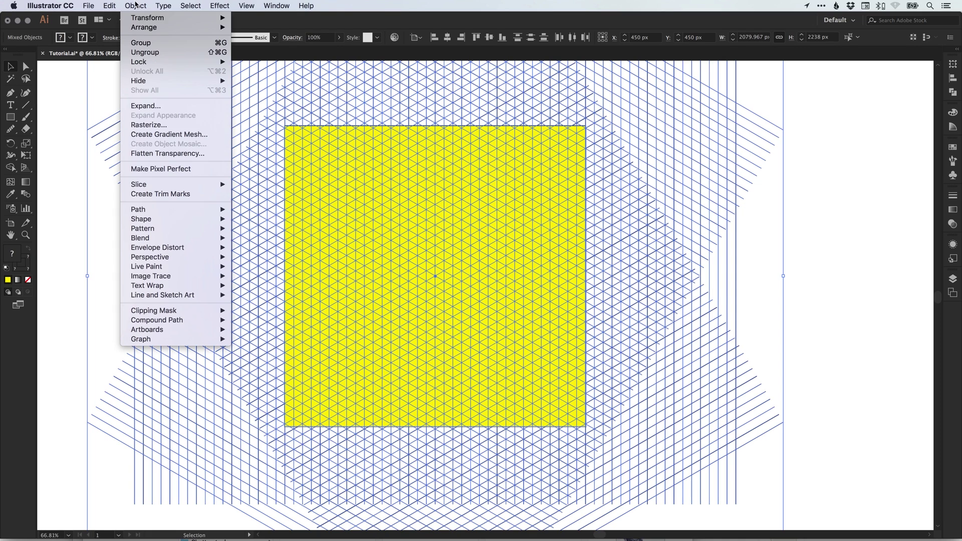
pyautogui.moveTo(207, 311)
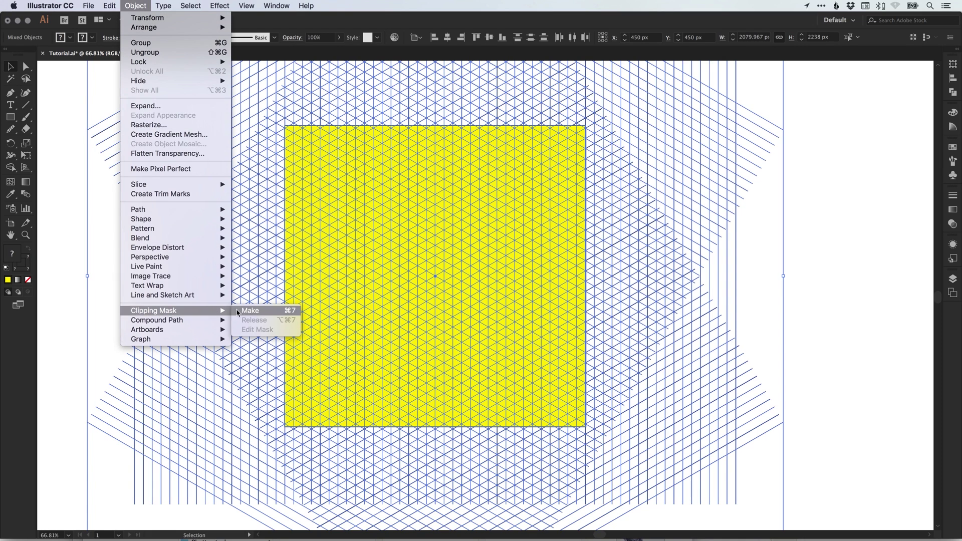
pyautogui.click(259, 313)
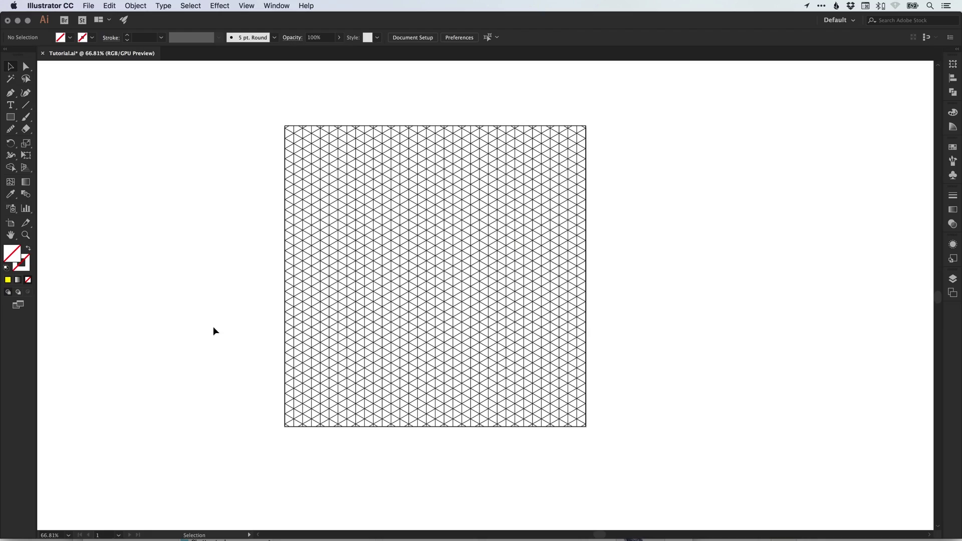
# - Inside the clipped group, give all the grid lines a light blue stroke swatch
pyautogui.doubleClick(347, 270)
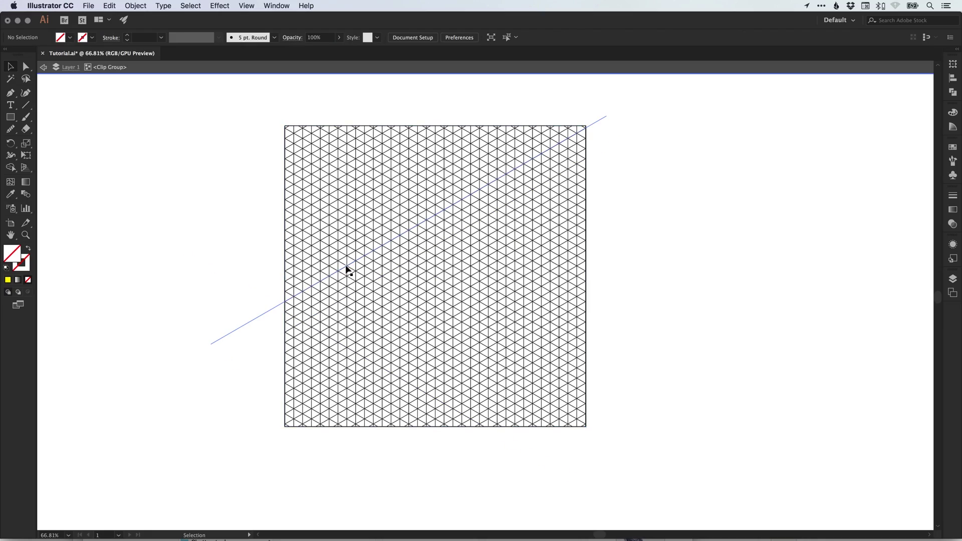
pyautogui.doubleClick(348, 276)
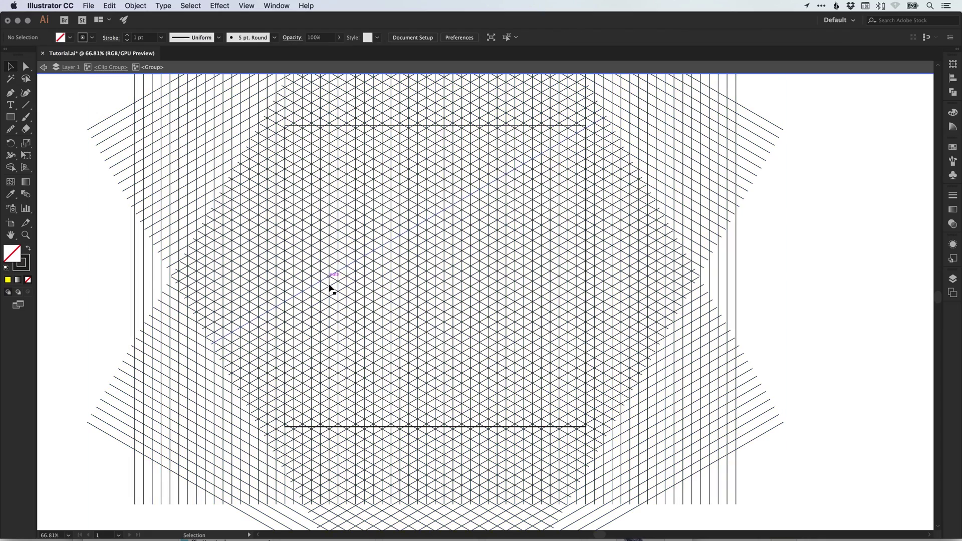
pyautogui.click(389, 289)
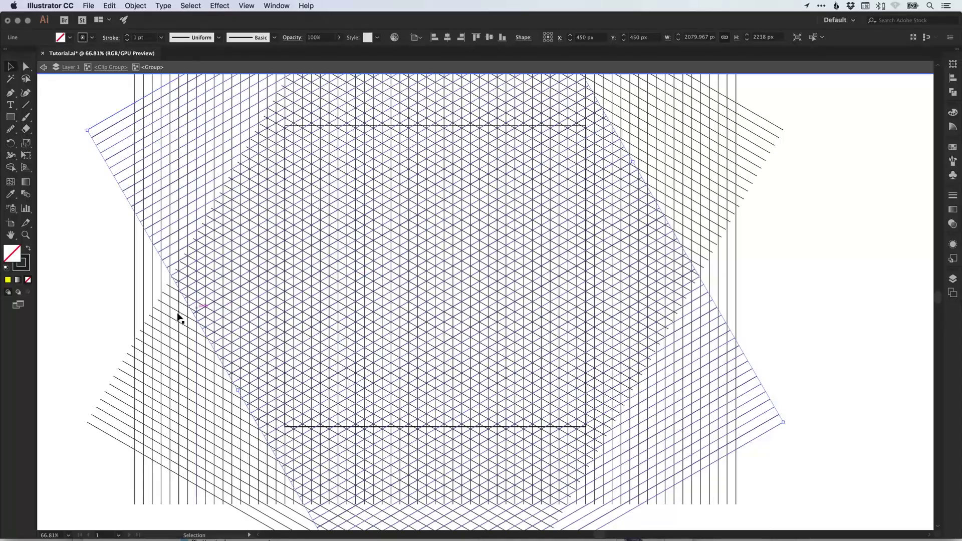
pyautogui.moveTo(119, 329); pyautogui.dragTo(157, 336)
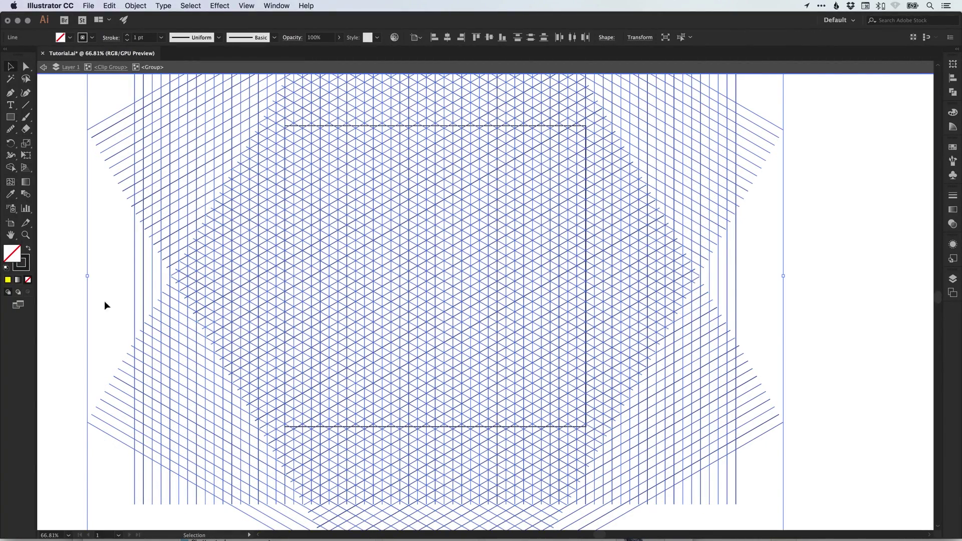
pyautogui.click(24, 268)
pyautogui.click(954, 147)
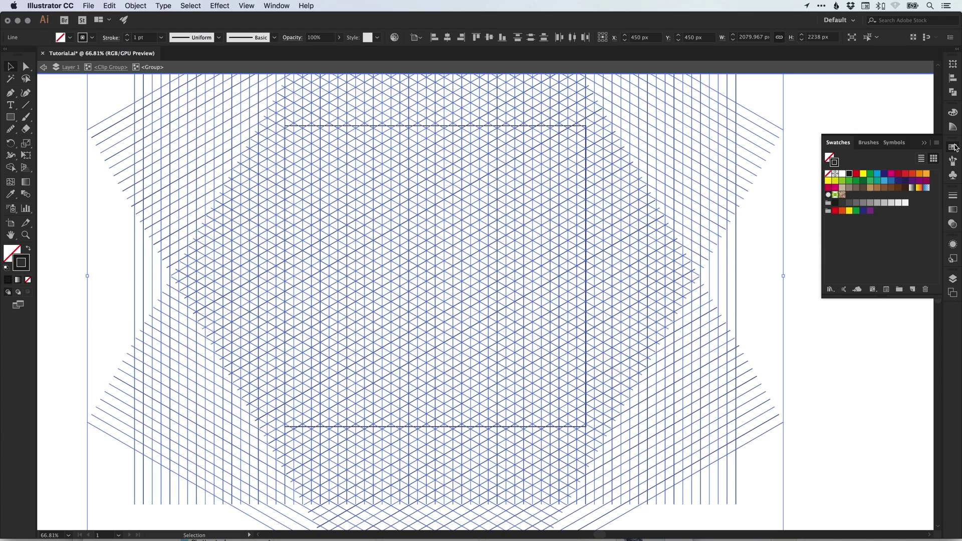
pyautogui.click(878, 177)
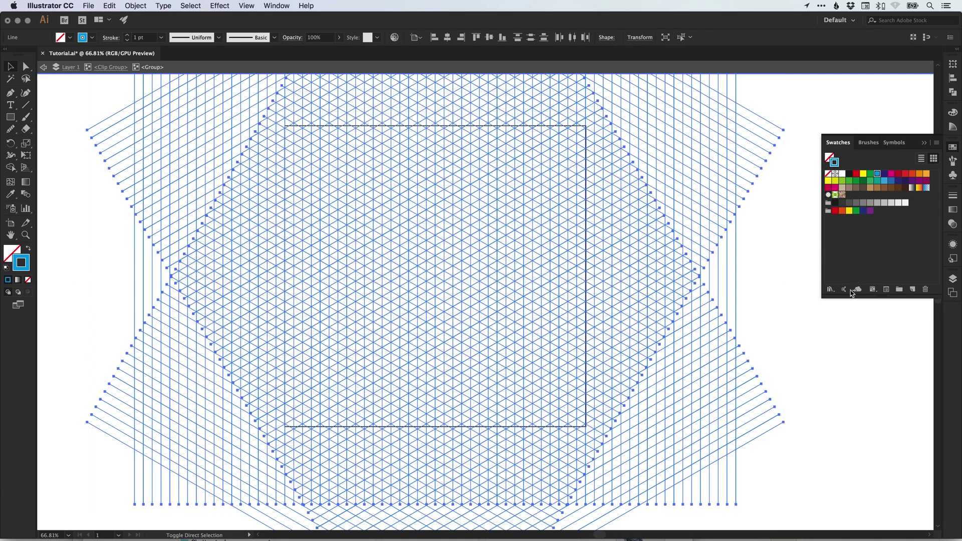
pyautogui.click(443, 342)
# - Lower the grid lines' opacity to 21% in the Transparency panel
pyautogui.click(552, 312)
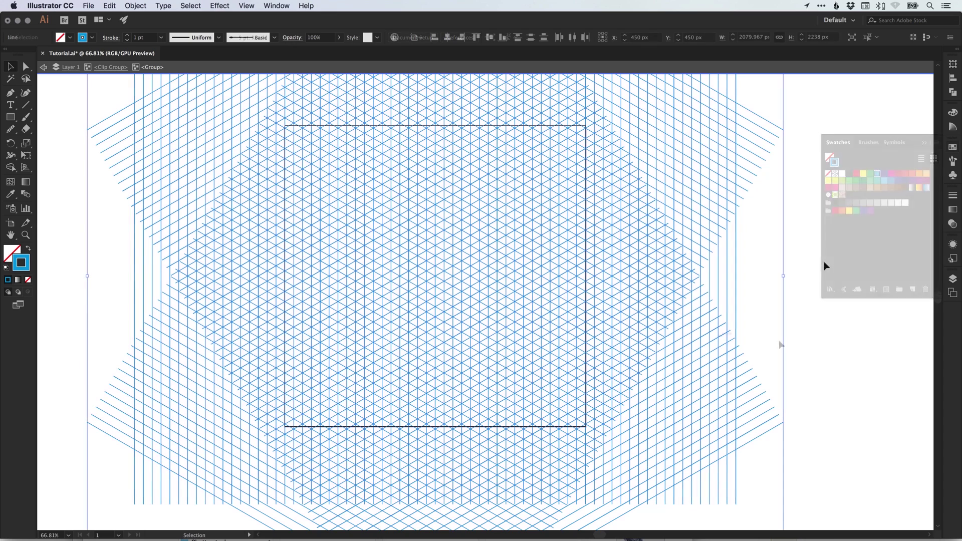
pyautogui.click(953, 224)
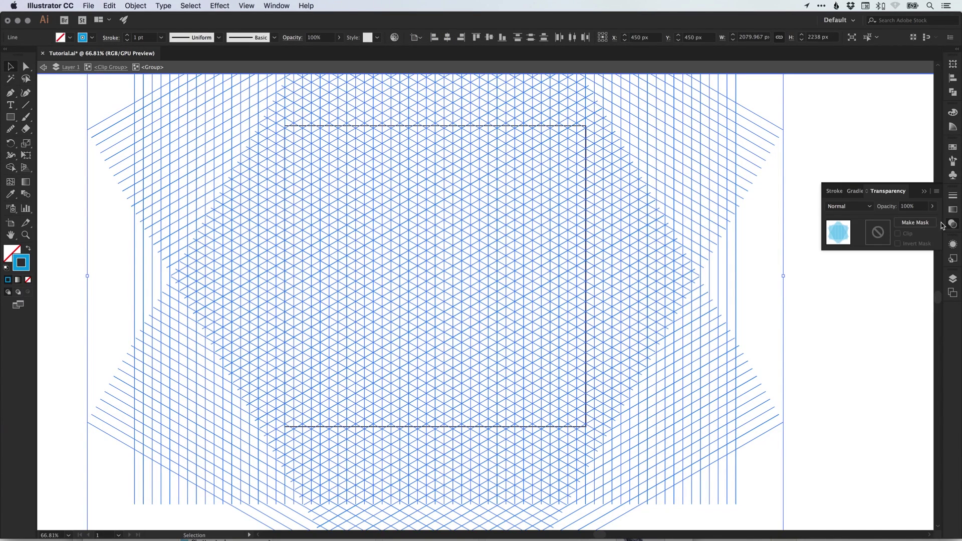
pyautogui.click(933, 206)
pyautogui.moveTo(933, 219); pyautogui.dragTo(903, 222)
pyautogui.click(885, 283)
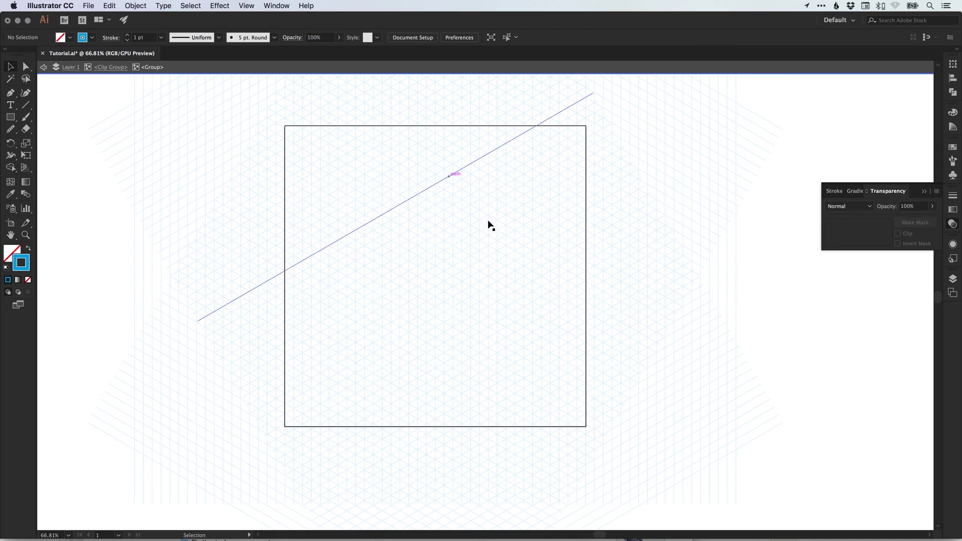
# - Exit isolation mode, then test-move the clipped grid and undo the move
pyautogui.click(43, 70)
pyautogui.click(44, 70)
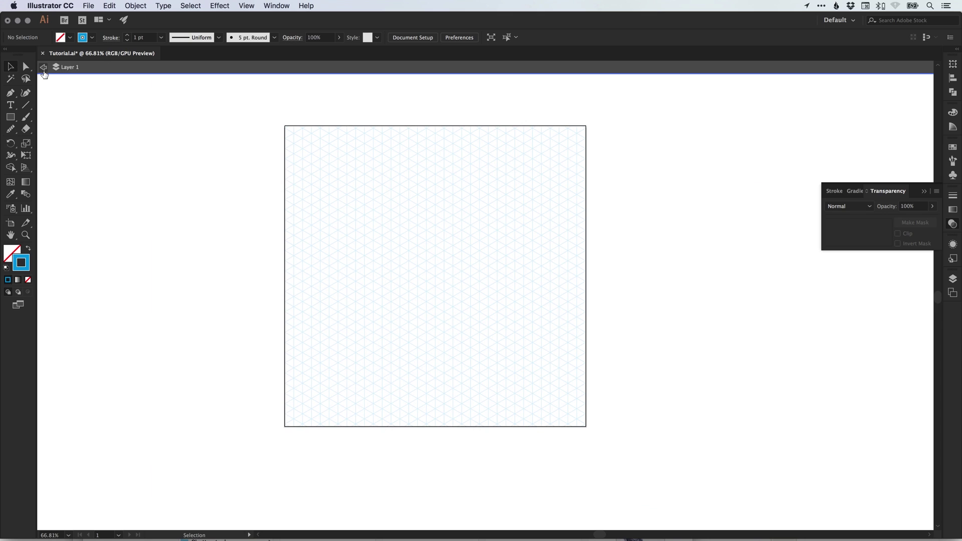
pyautogui.click(44, 69)
pyautogui.moveTo(366, 286); pyautogui.dragTo(476, 303)
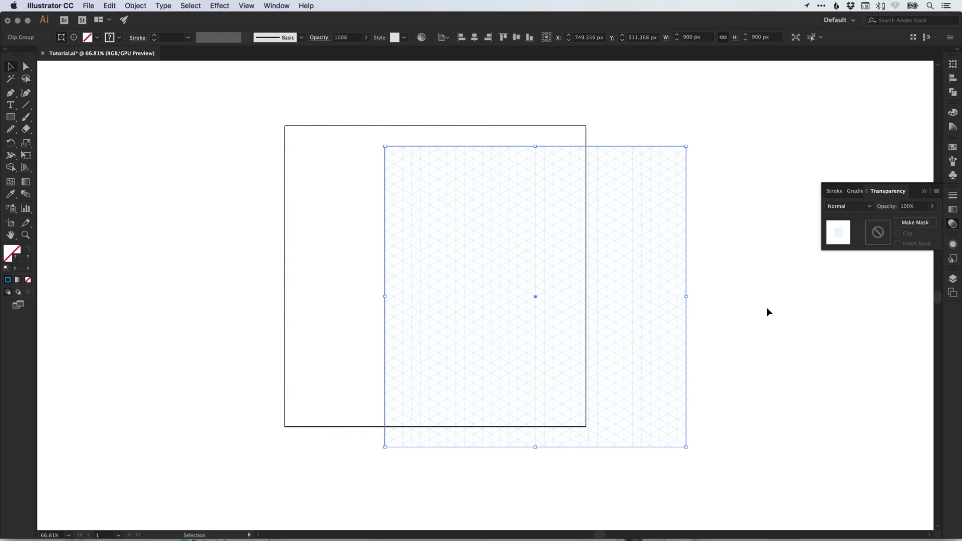
pyautogui.click(352, 298)
pyautogui.press('super+z')
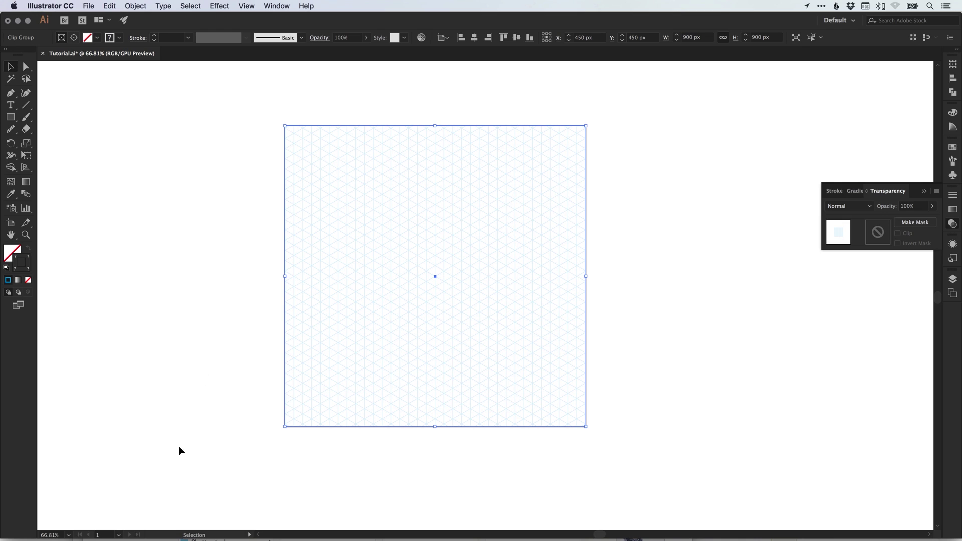
# - Select the clipped grid and lock Layer 1 in the Layers panel
pyautogui.moveTo(181, 451); pyautogui.dragTo(629, 101)
pyautogui.click(954, 280)
pyautogui.click(841, 165)
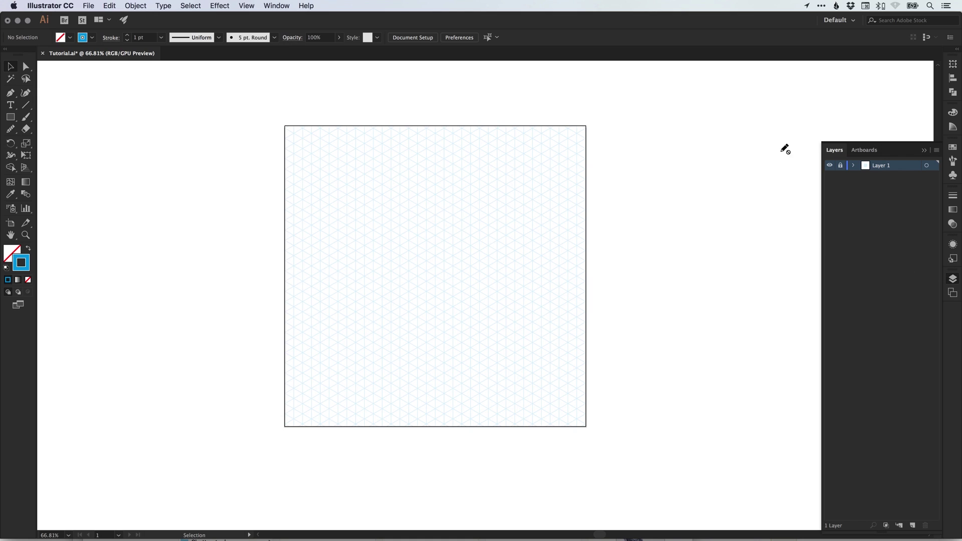
# - Lock the selected clipped grid and verify a marquee no longer selects it
pyautogui.click(953, 276)
pyautogui.press('super+a')
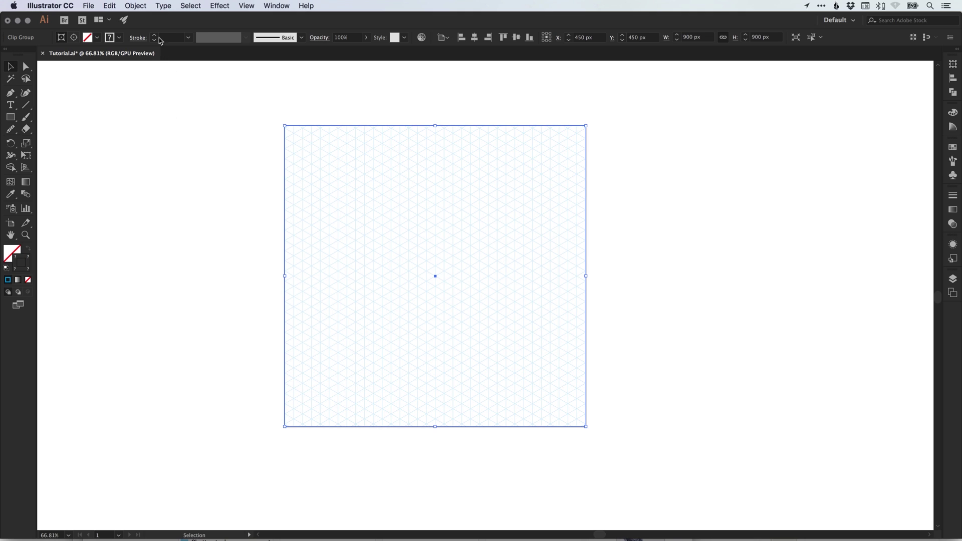
pyautogui.click(136, 6)
pyautogui.moveTo(145, 61)
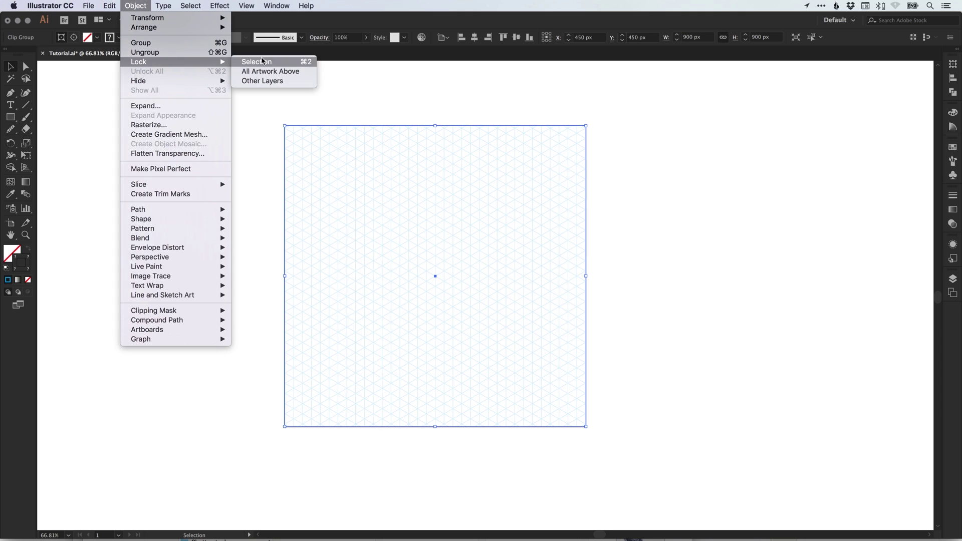
pyautogui.click(257, 61)
pyautogui.press('z')
pyautogui.moveTo(221, 127); pyautogui.dragTo(616, 427)
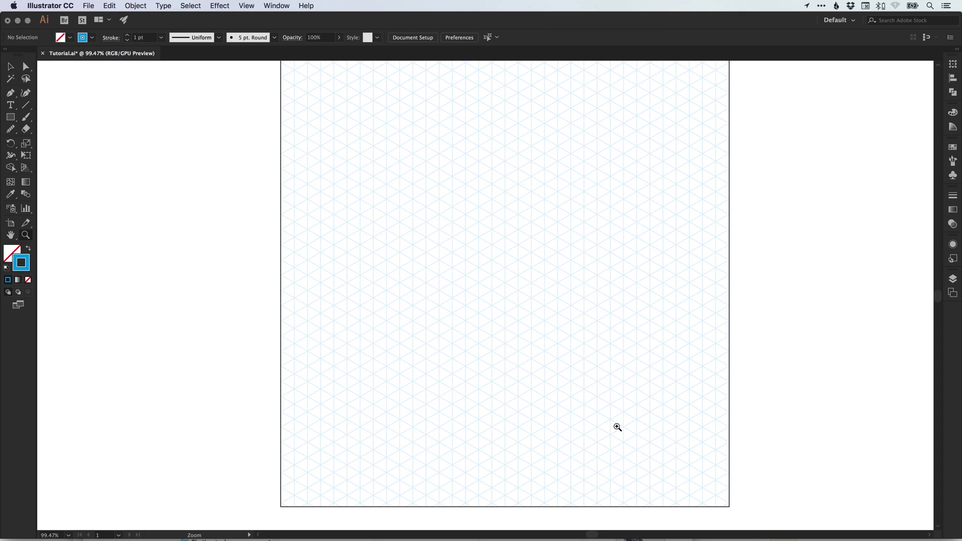
pyautogui.press('v')
pyautogui.moveTo(451, 236); pyautogui.dragTo(505, 300)
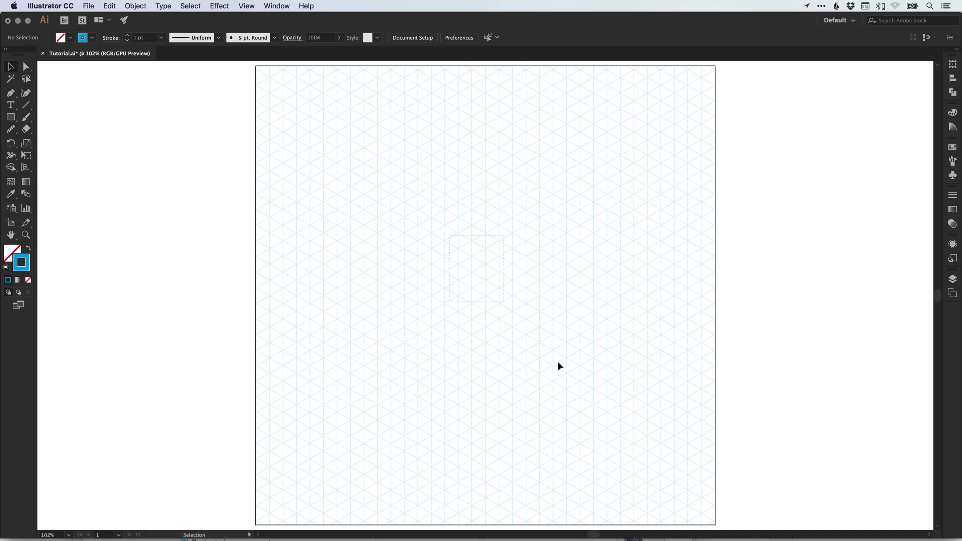
# - Unlock all artwork, then enter and leave the clip group to confirm it is editable
pyautogui.click(138, 6)
pyautogui.click(146, 69)
pyautogui.click(392, 248)
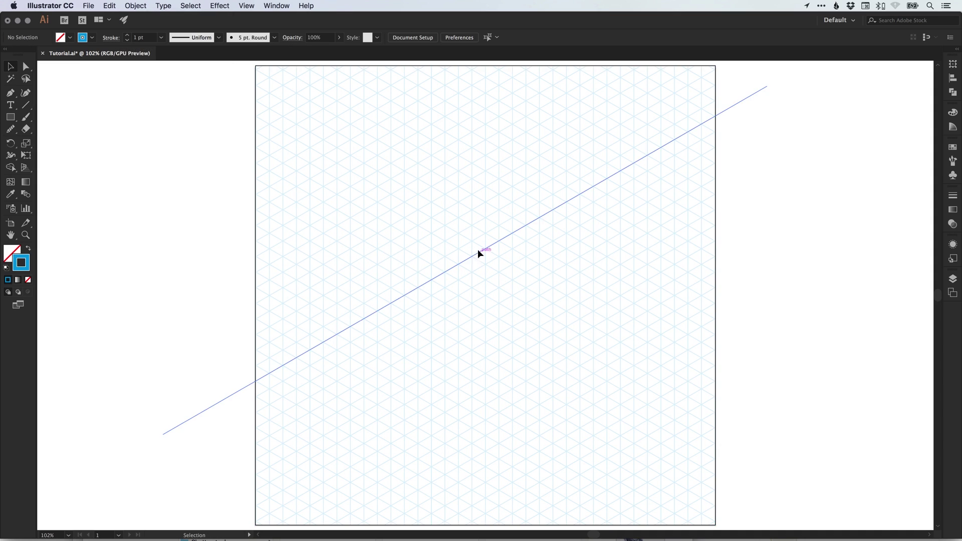
pyautogui.doubleClick(476, 254)
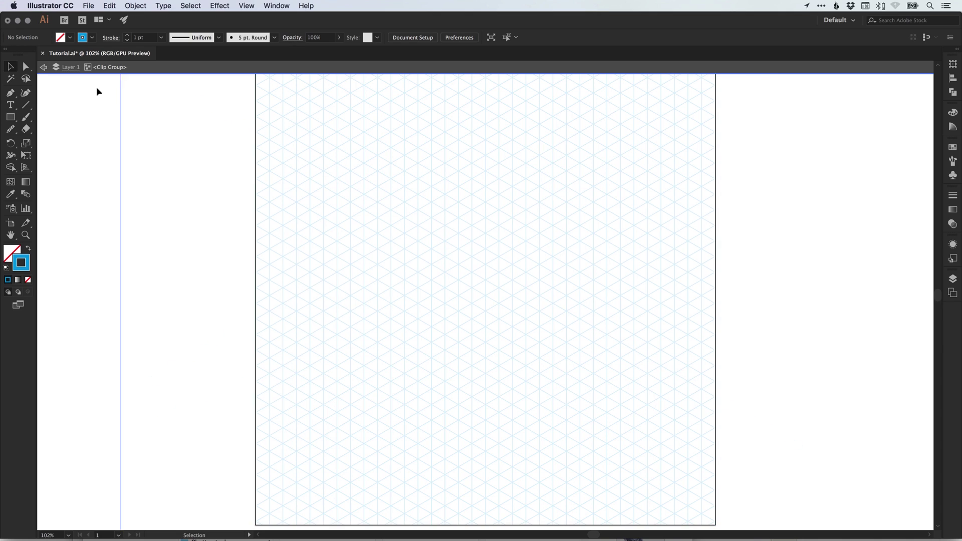
pyautogui.doubleClick(149, 179)
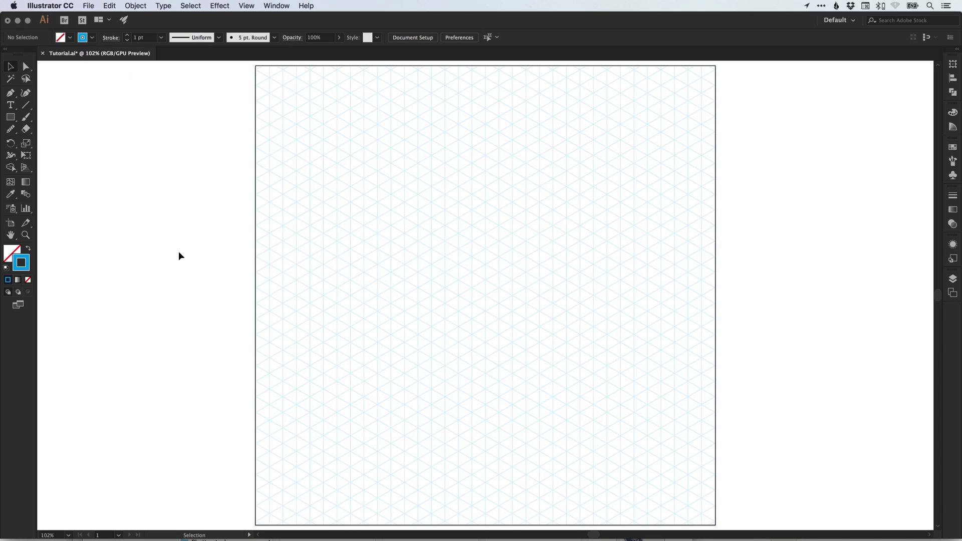